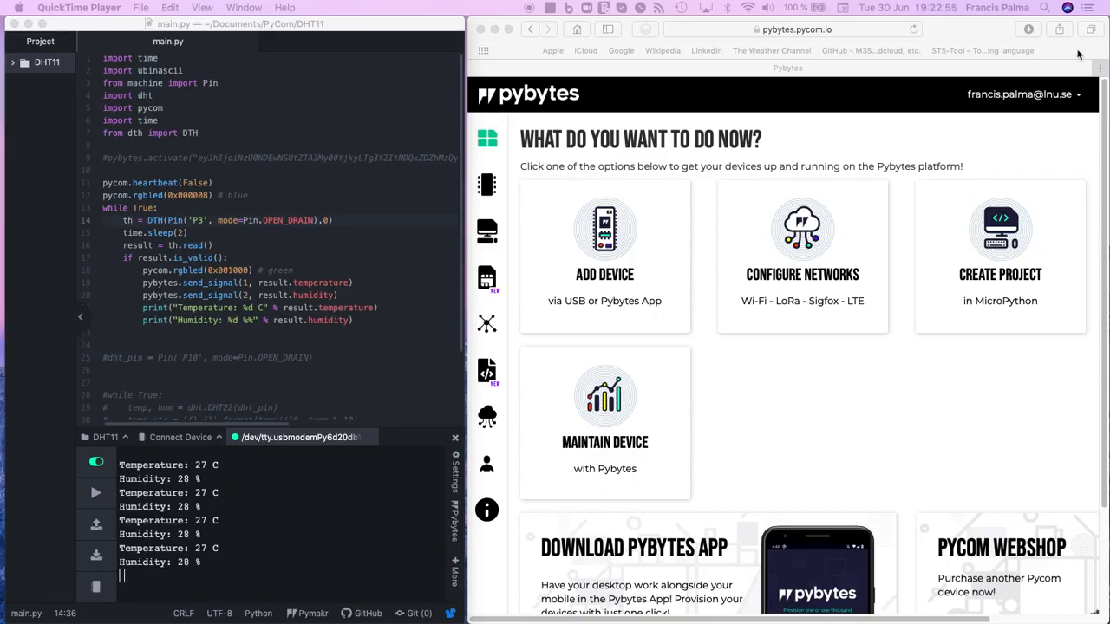
Step: Open Webhook.site in a new browser tab
left_click(1099, 70)
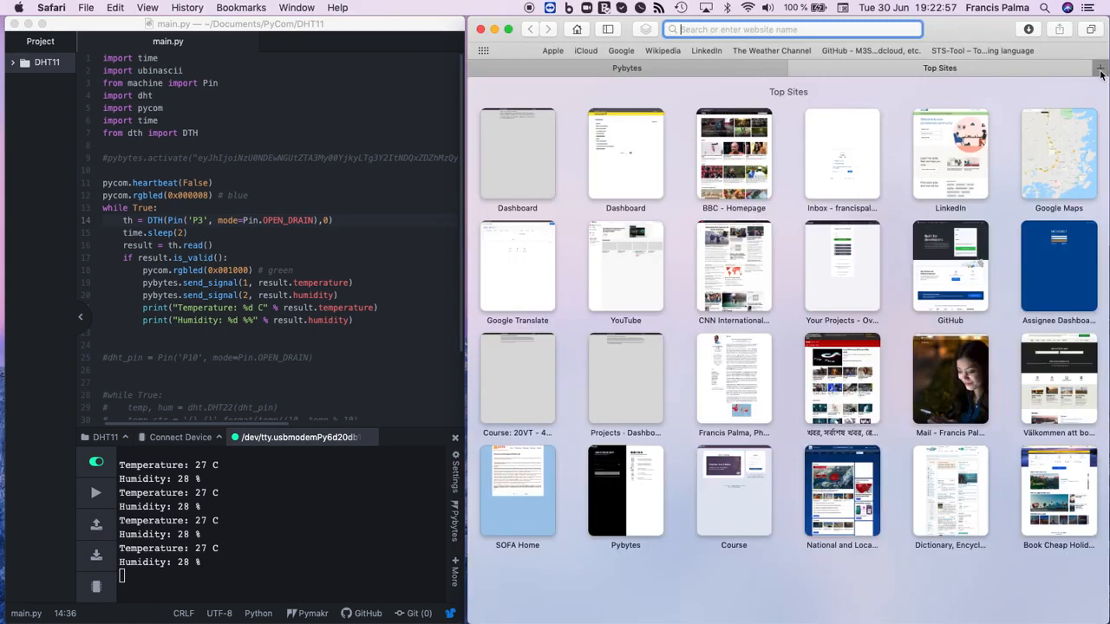
type("webhoo")
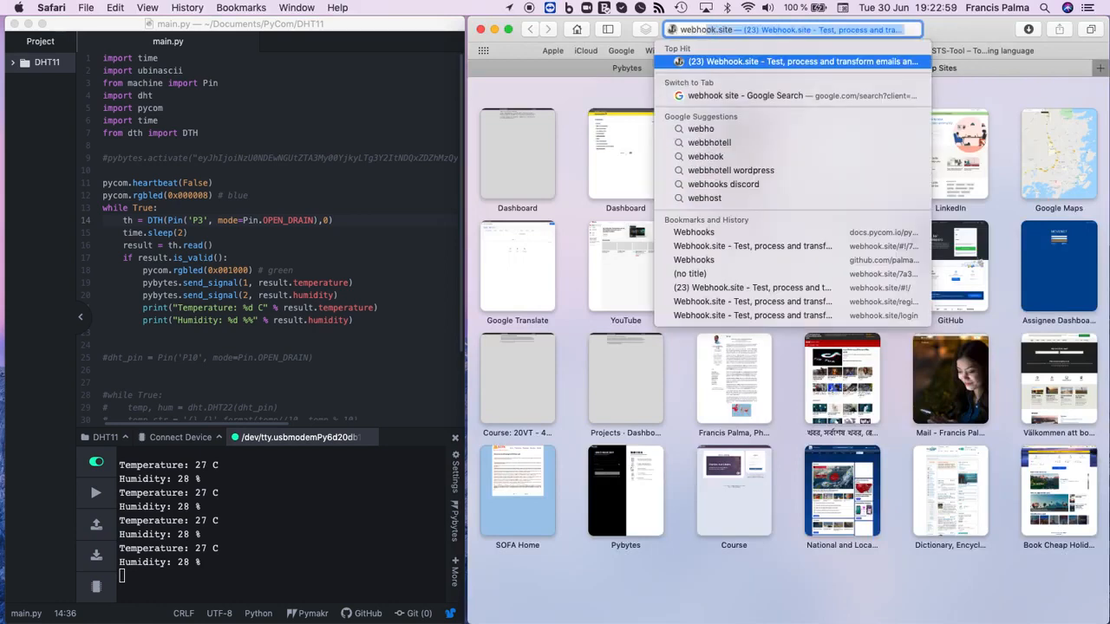
key("Return")
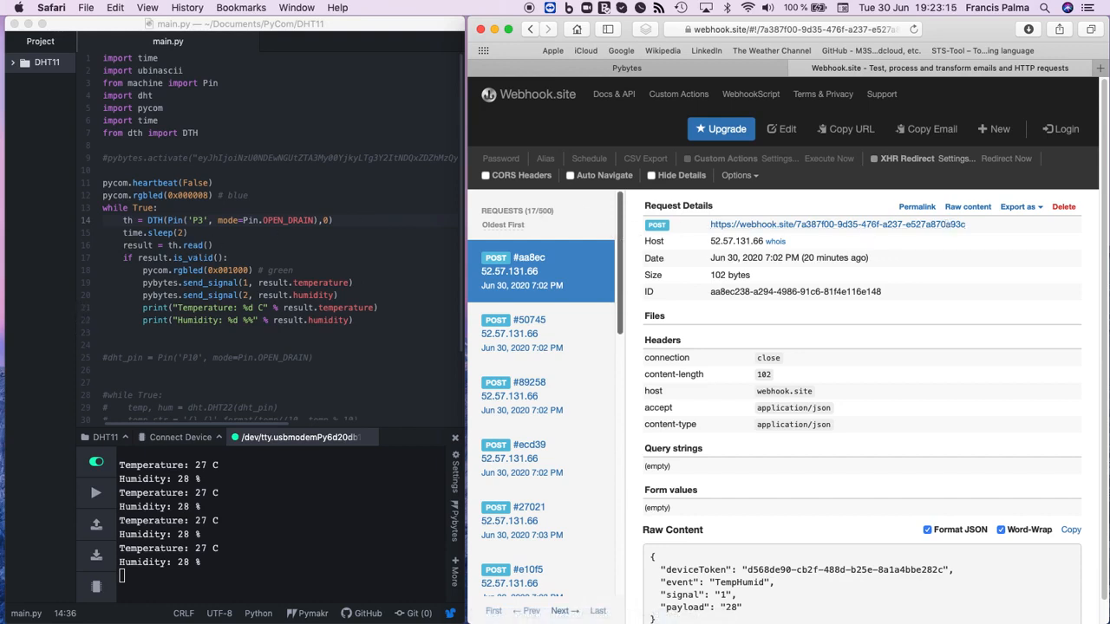
Step: Look through the list of POST requests received on Webhook.site and examine the details of the first one
left_click_drag(621, 239, 652, 215)
left_click(549, 260)
left_click_drag(622, 247, 636, 212)
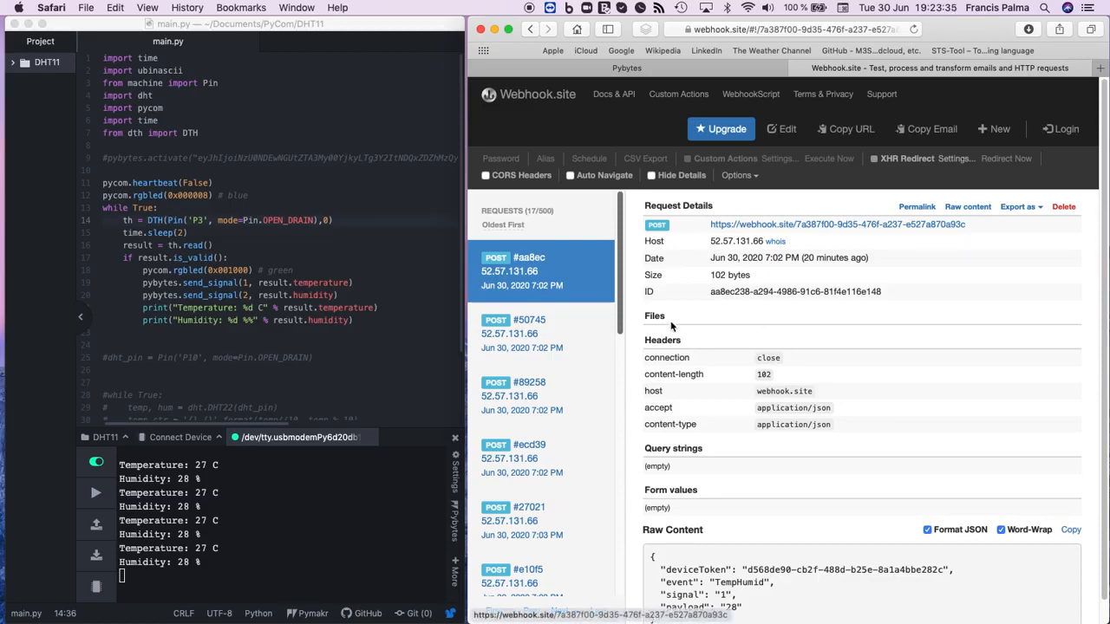
left_click_drag(620, 295, 622, 518)
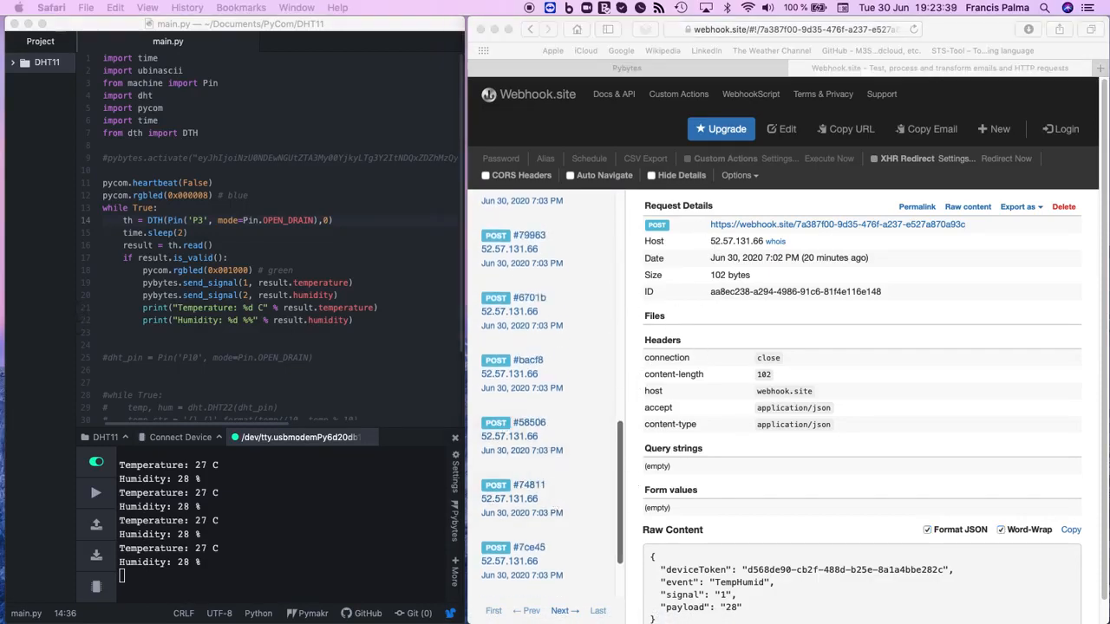
Step: Return to Pybytes and open the Signals page of the lopy4 device
left_click(667, 73)
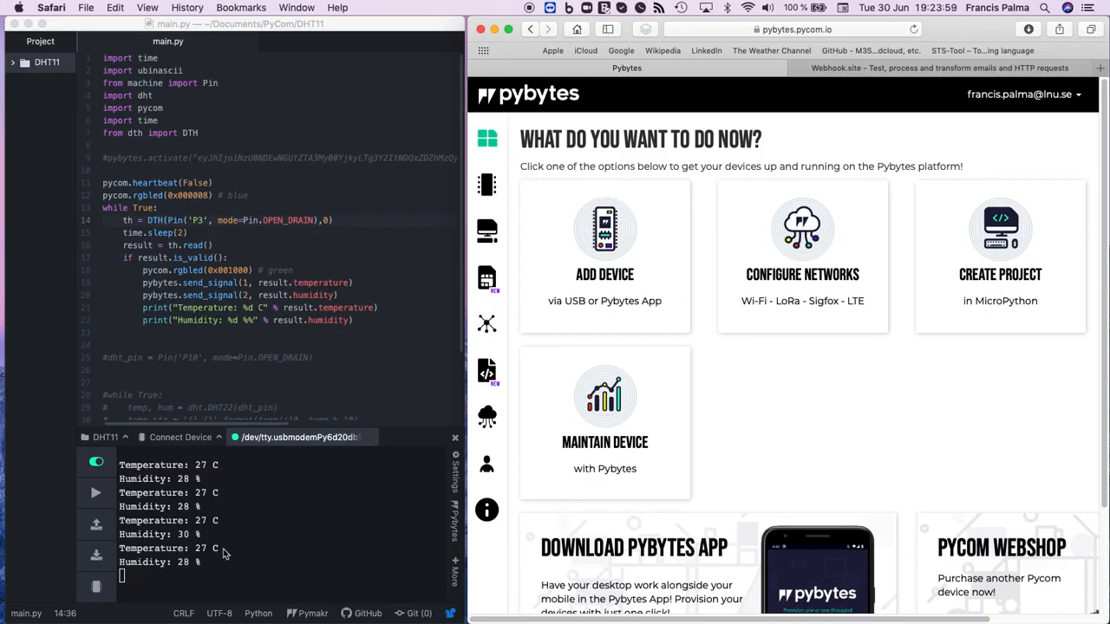
left_click(181, 302)
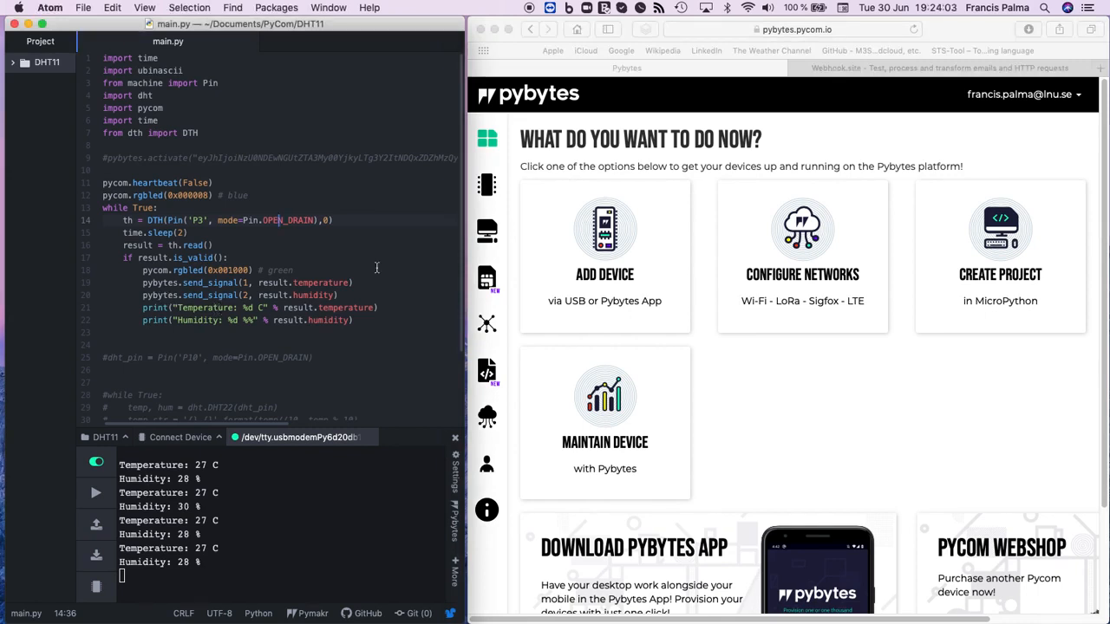
left_click(488, 185)
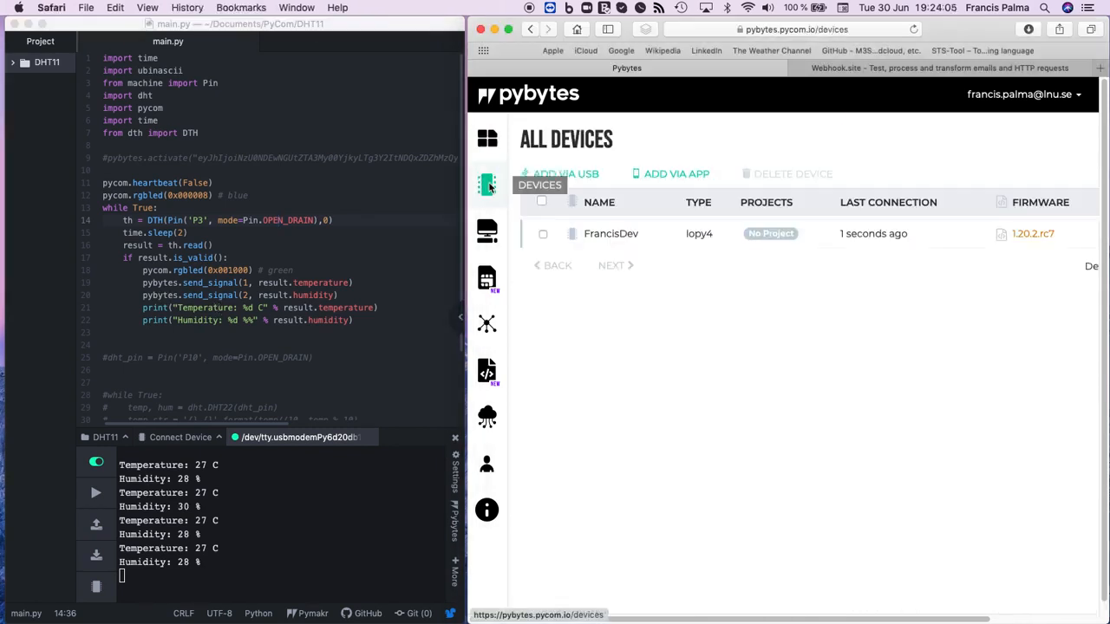
left_click(606, 236)
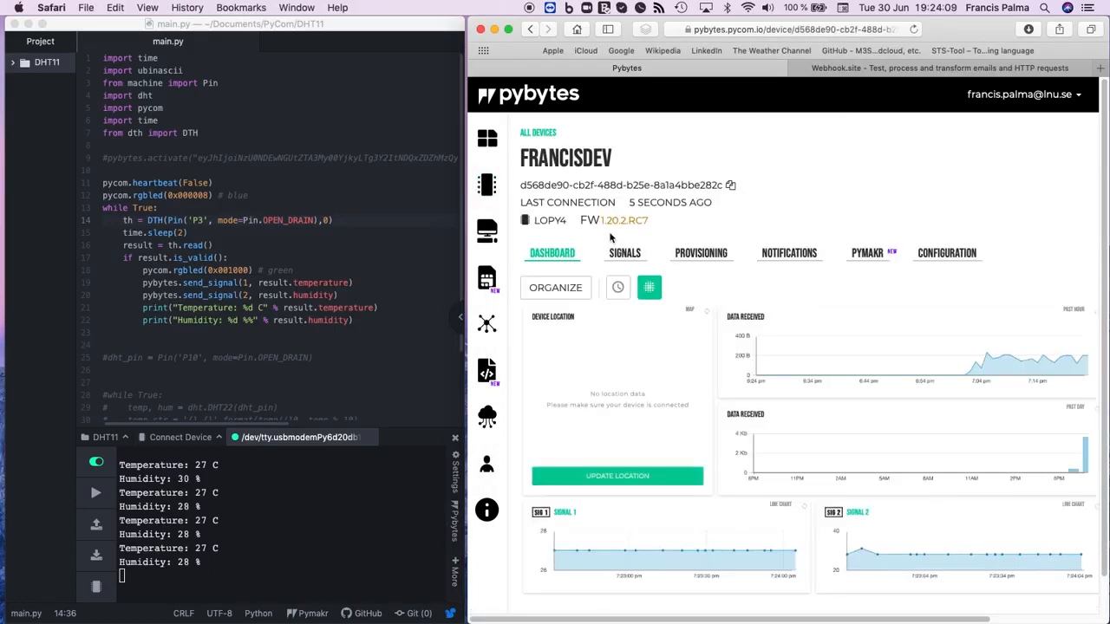
left_click(629, 255)
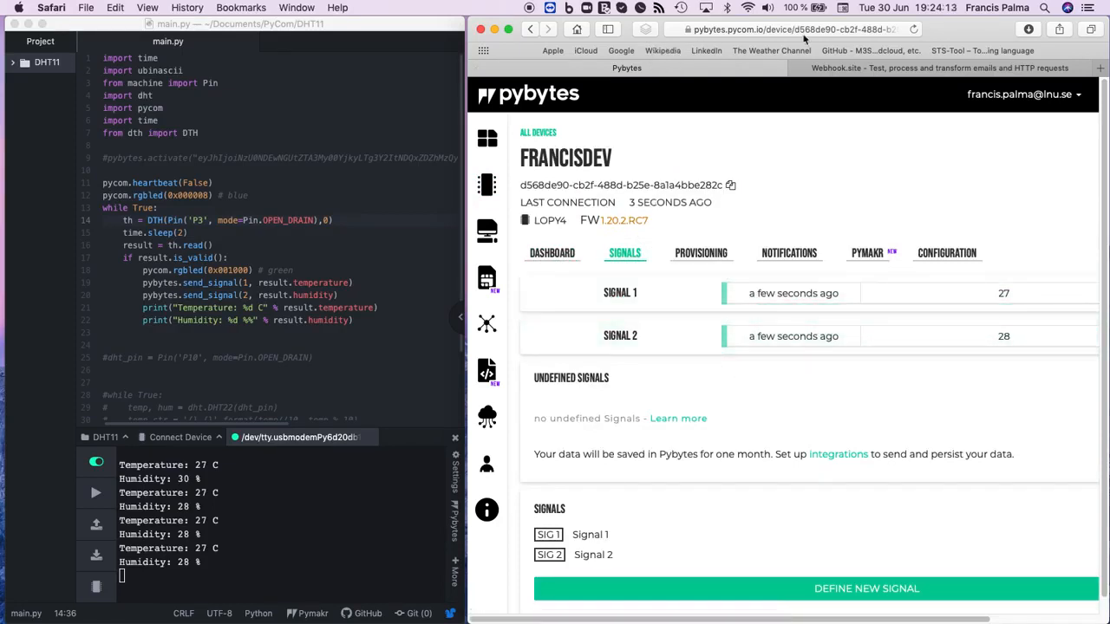
Step: Widen the browser window and view the Signal 1 and Signal 2 data pages, ending on the device dashboard
left_click_drag(949, 29, 858, 28)
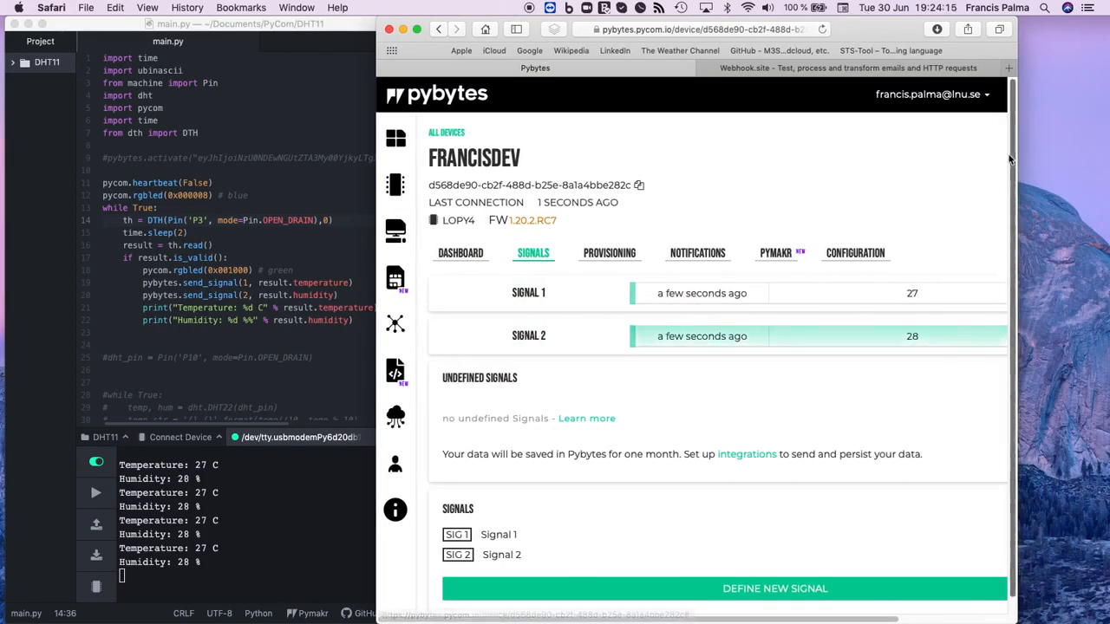
left_click_drag(1017, 155, 1085, 156)
left_click(567, 302)
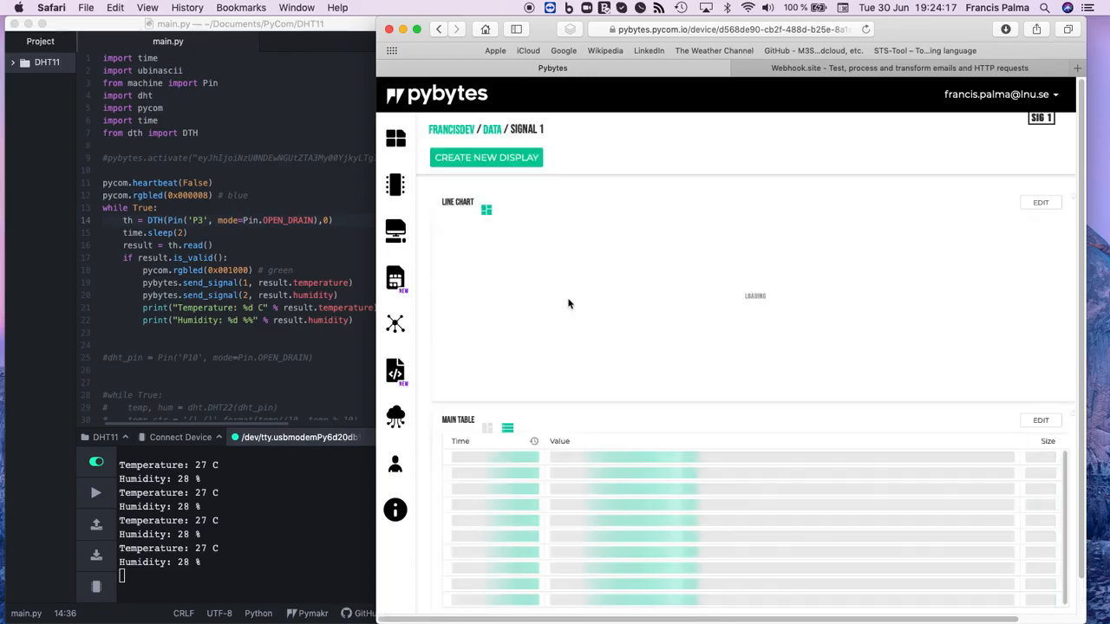
left_click(488, 131)
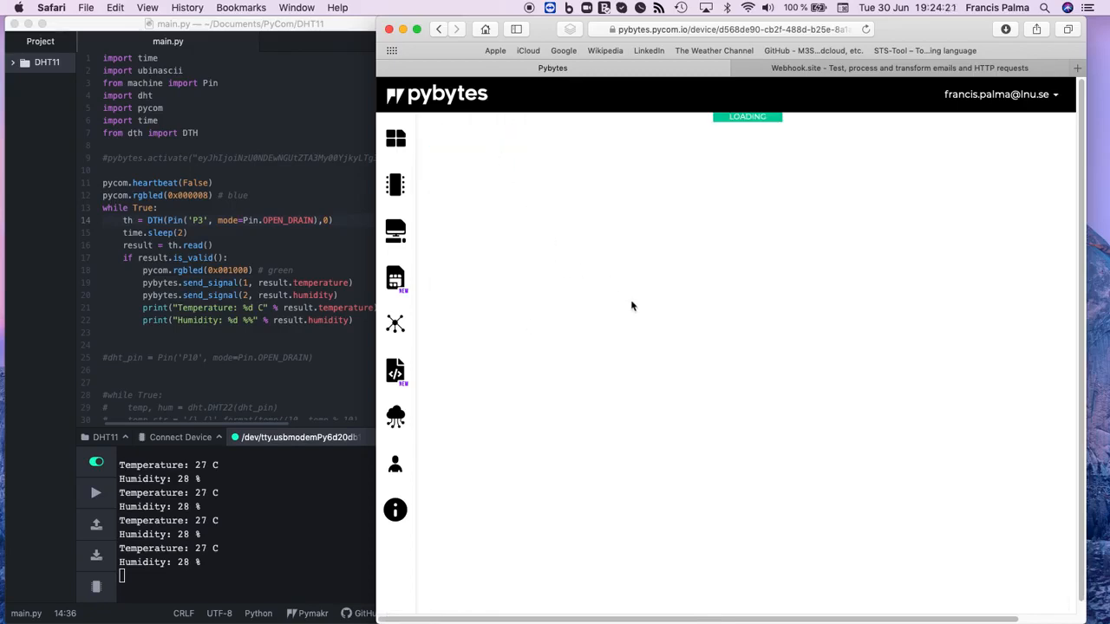
left_click(569, 338)
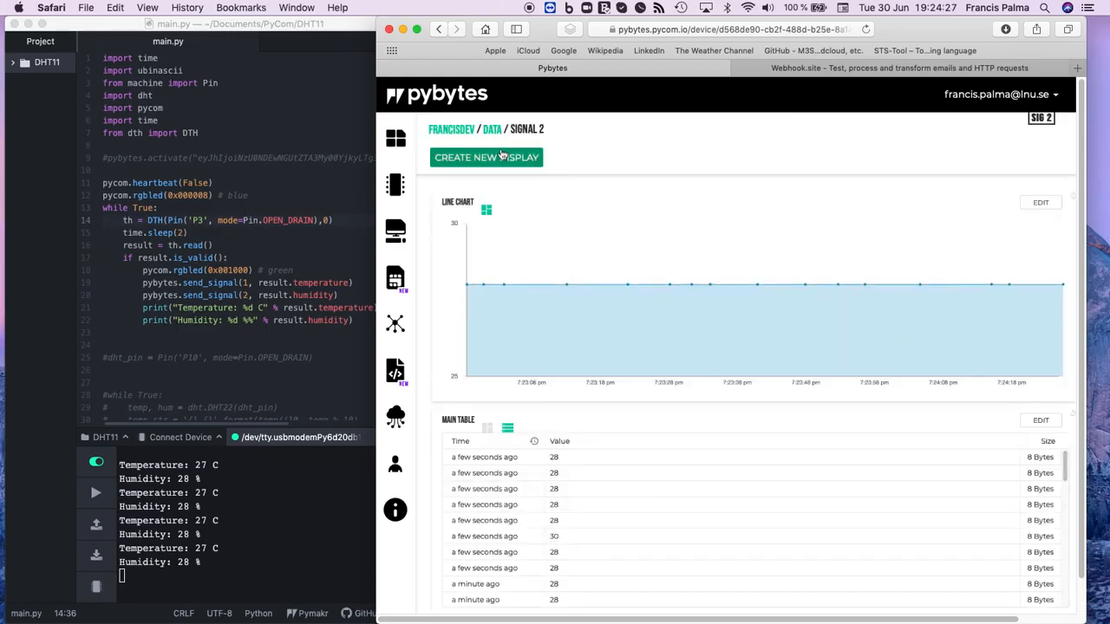
left_click(453, 130)
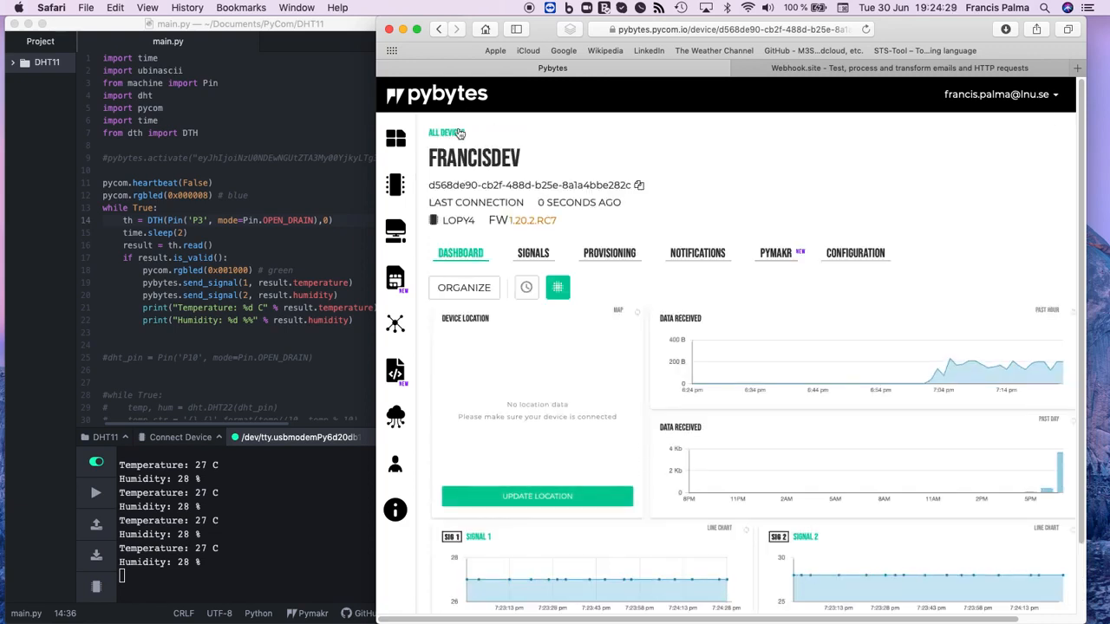
mouse_move(543, 27)
left_mouse_down()
mouse_move(567, 26)
mouse_move(555, 27)
left_mouse_up()
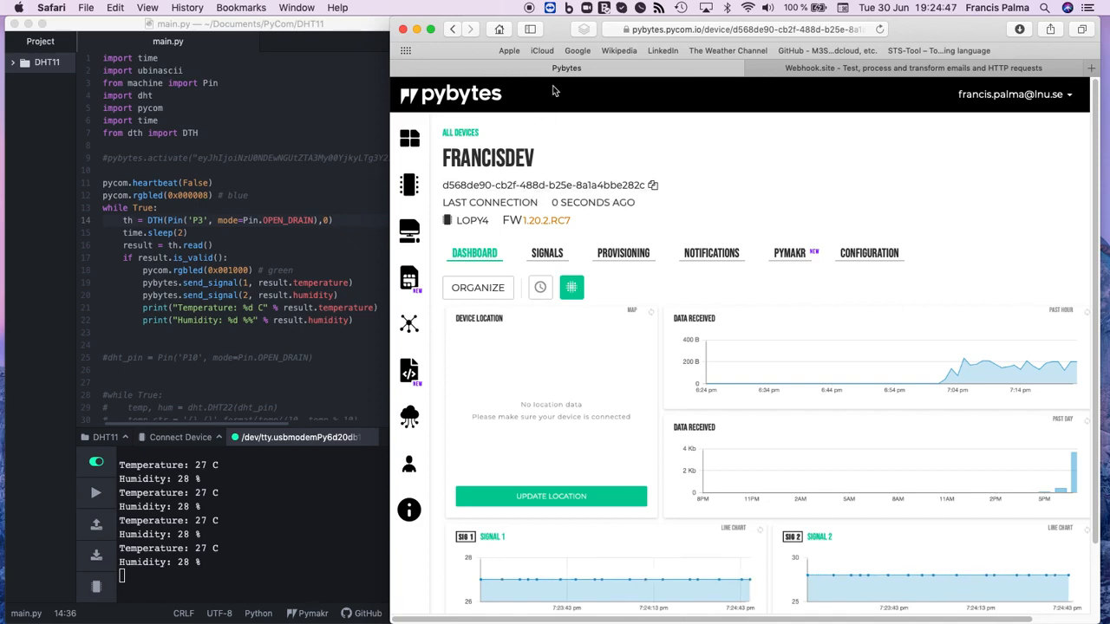
Step: Start a new integration in Pybytes with Webhook as the service
left_click(410, 326)
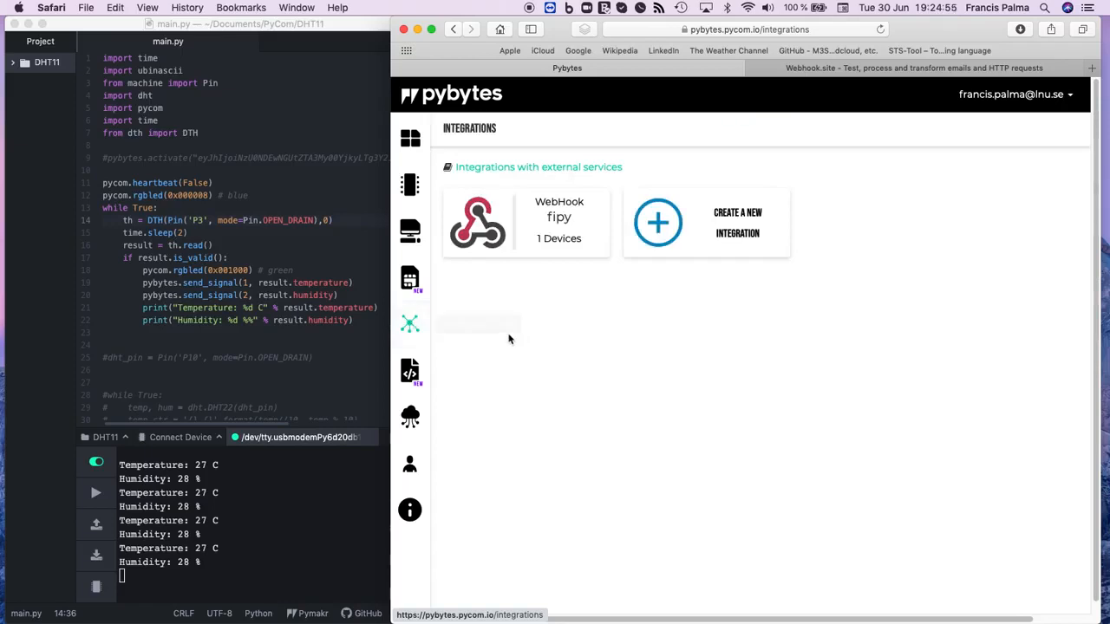
left_click(711, 226)
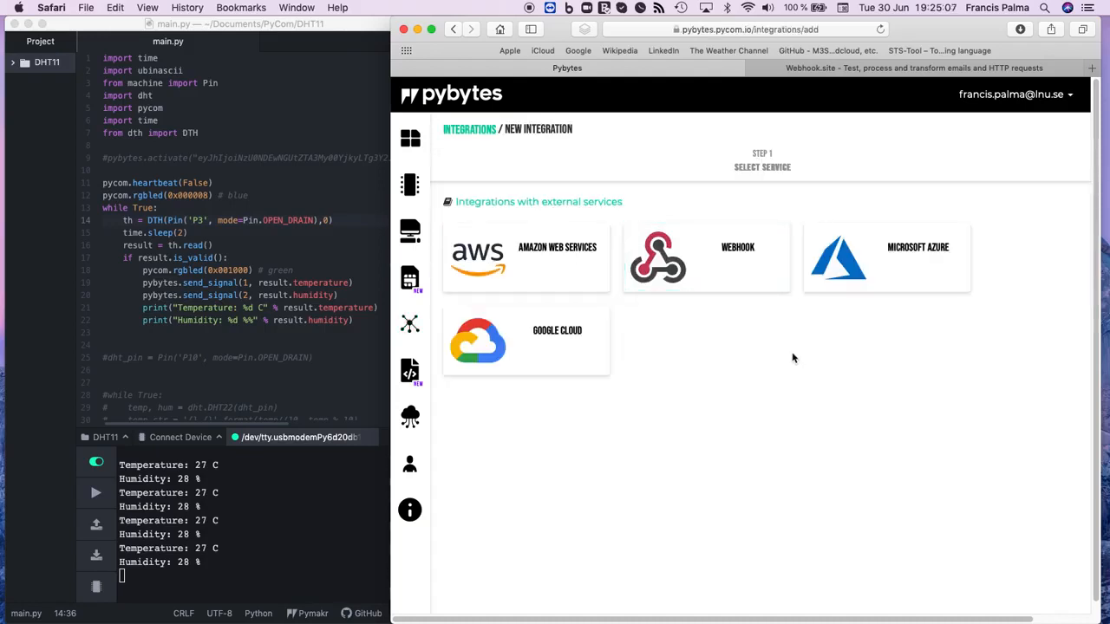
left_click(695, 263)
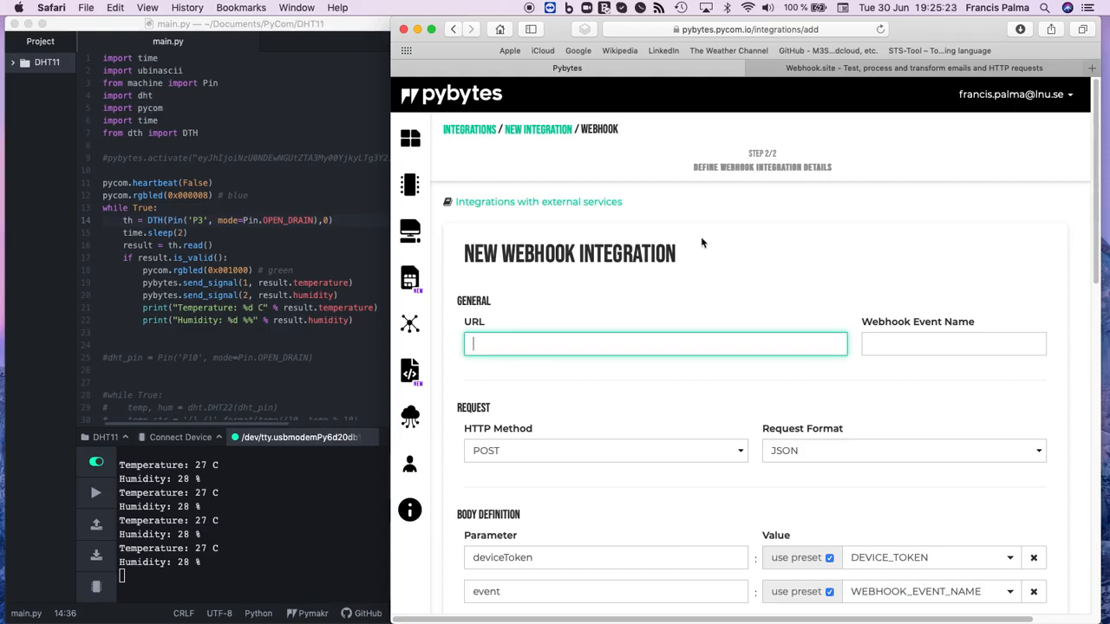
left_click(850, 69)
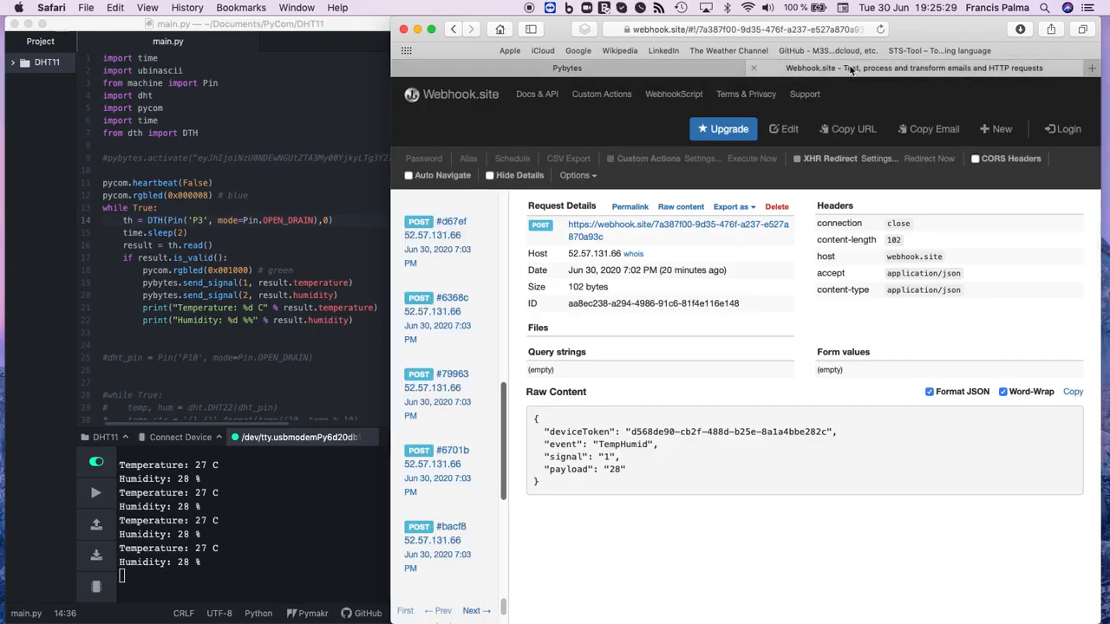
left_click(856, 132)
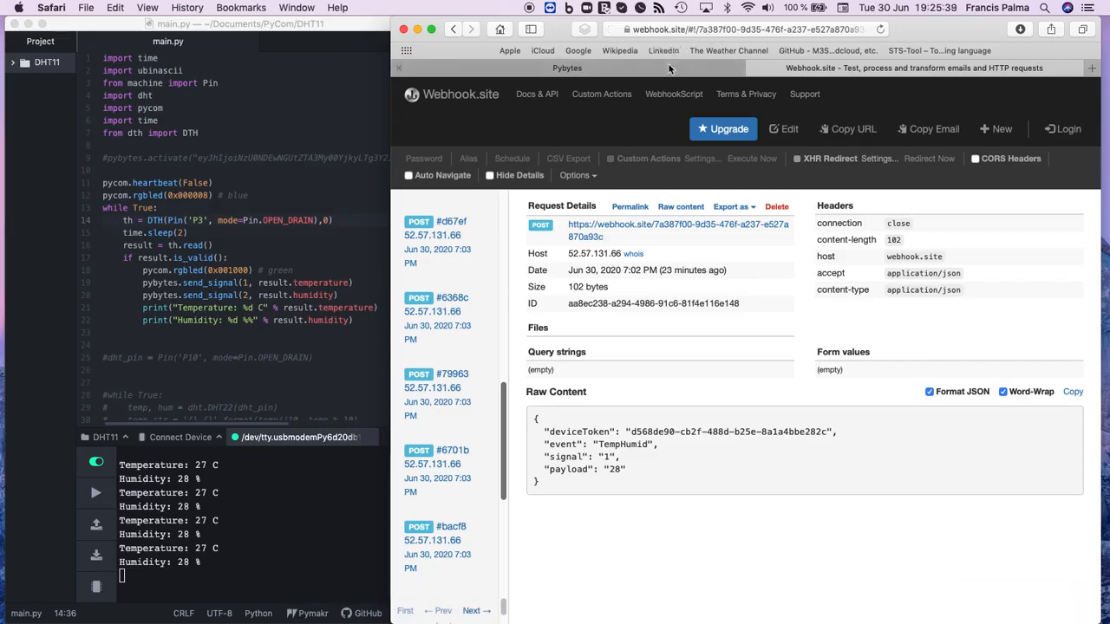
left_click(699, 30)
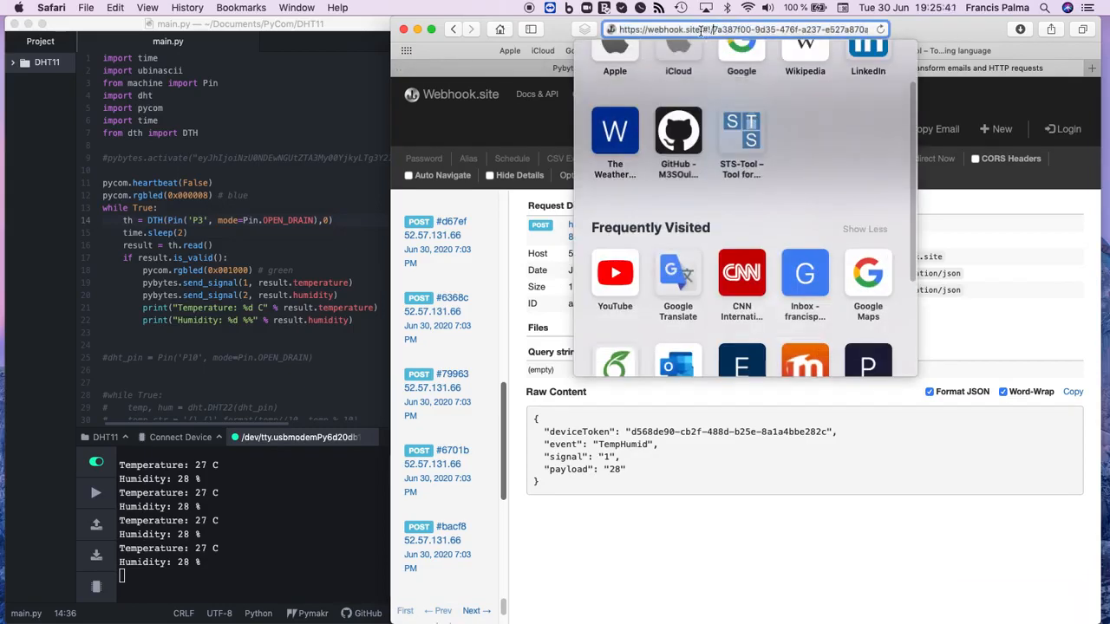
left_click_drag(701, 32, 943, 35)
key("BackSpace")
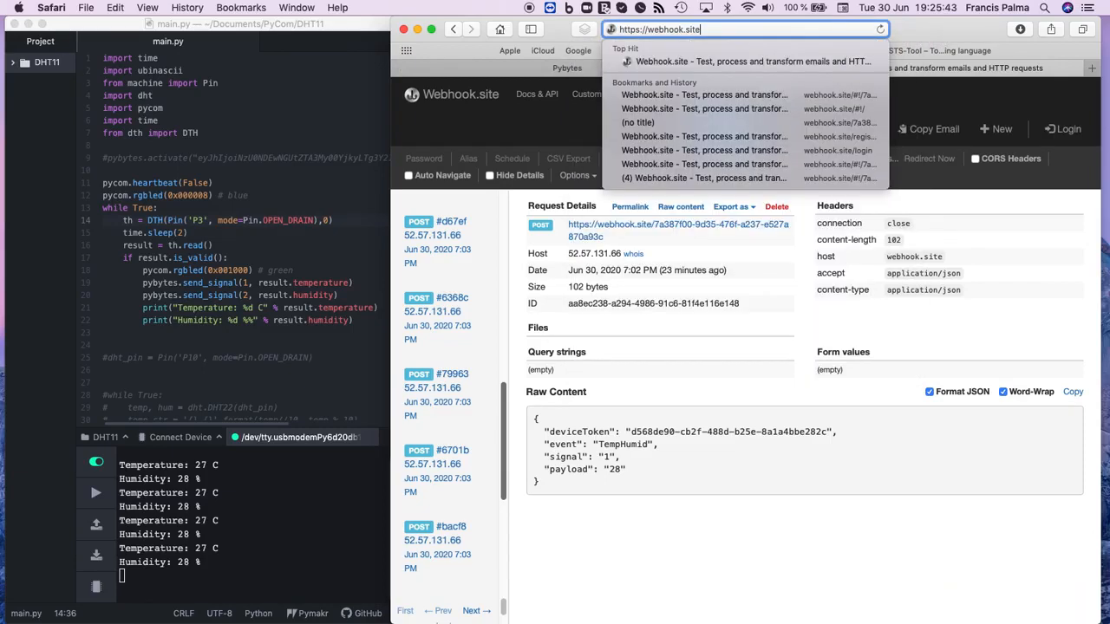
key("Return")
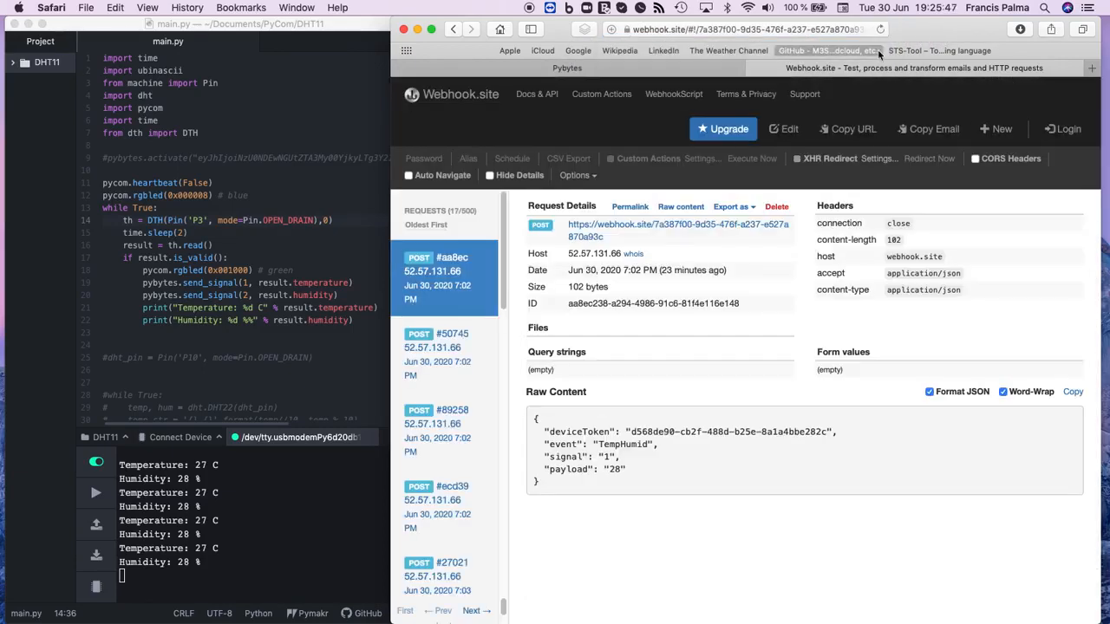
Step: Copy the unique Webhook.site URL and paste it as the URL of the new Pybytes webhook integration
left_click(856, 129)
left_click(566, 70)
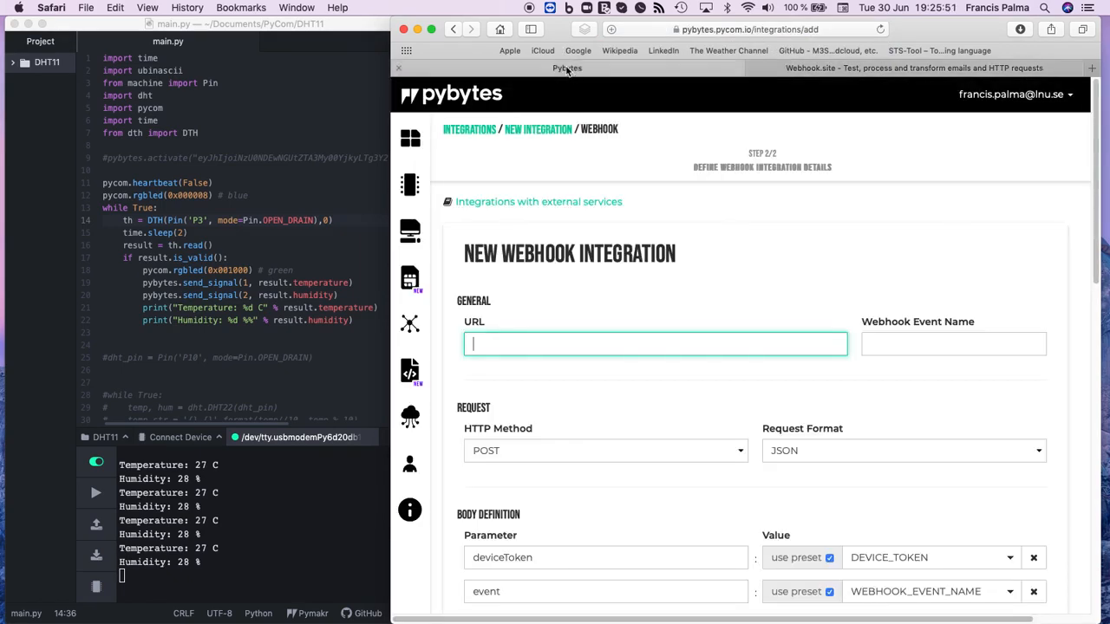
left_click(503, 343)
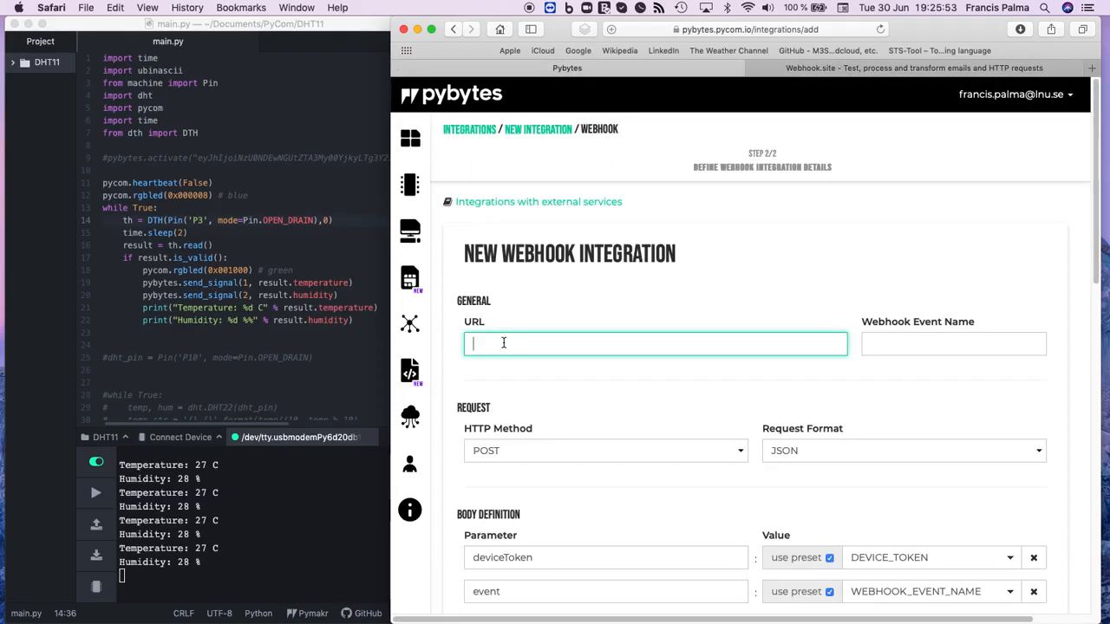
key("super+v")
Step: Set the webhook event name to TestWebhook
left_click(879, 345)
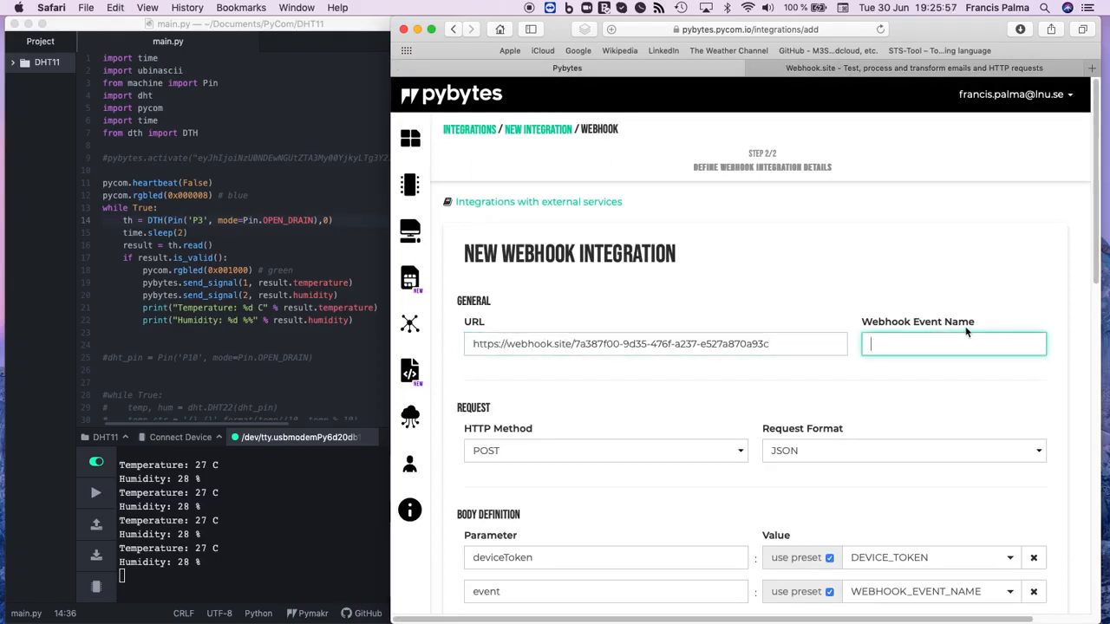
type("TestWebhook")
scroll(709, 395, "down", 1)
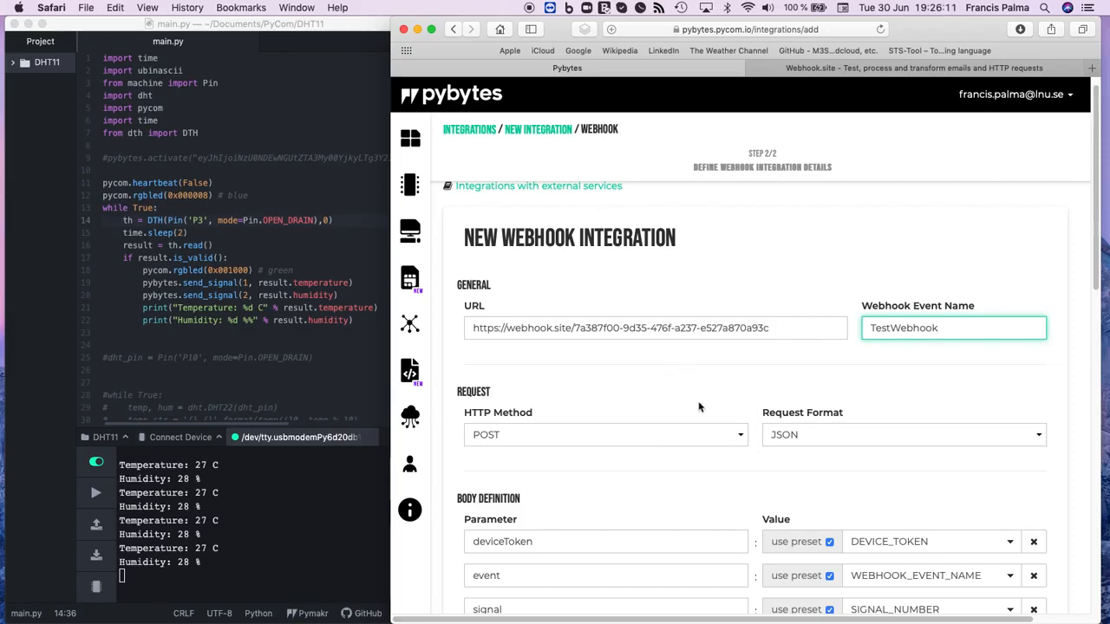
left_click(718, 322)
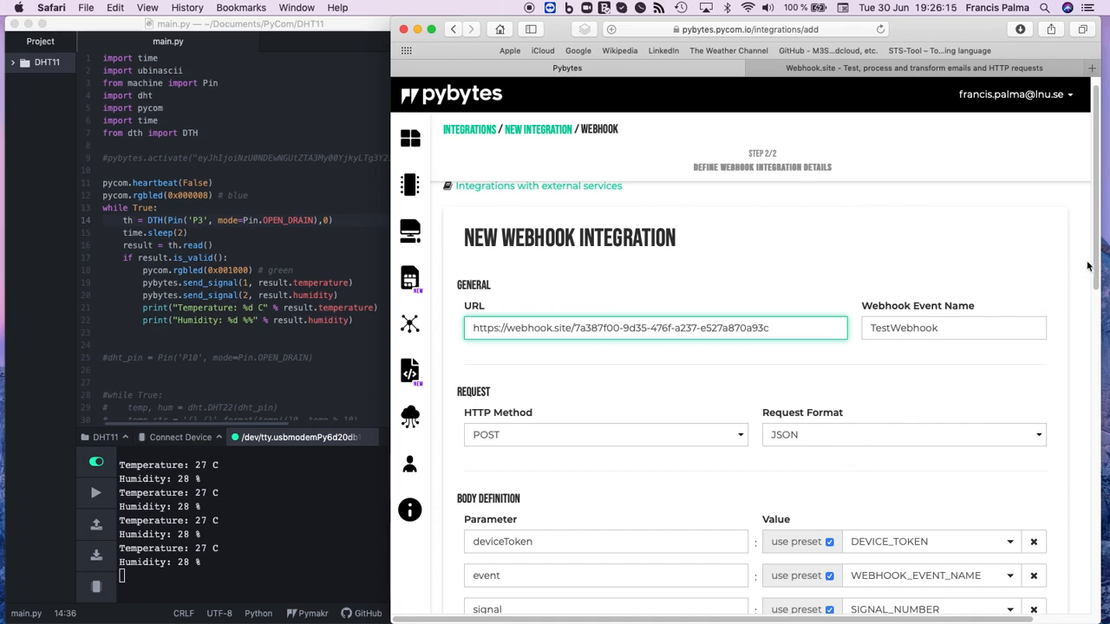
Step: Review the webhook settings down to the final request, keeping SIGNAL_NUMBER for the signal parameter, and switch back to Webhook.site
left_click_drag(1093, 258, 1091, 333)
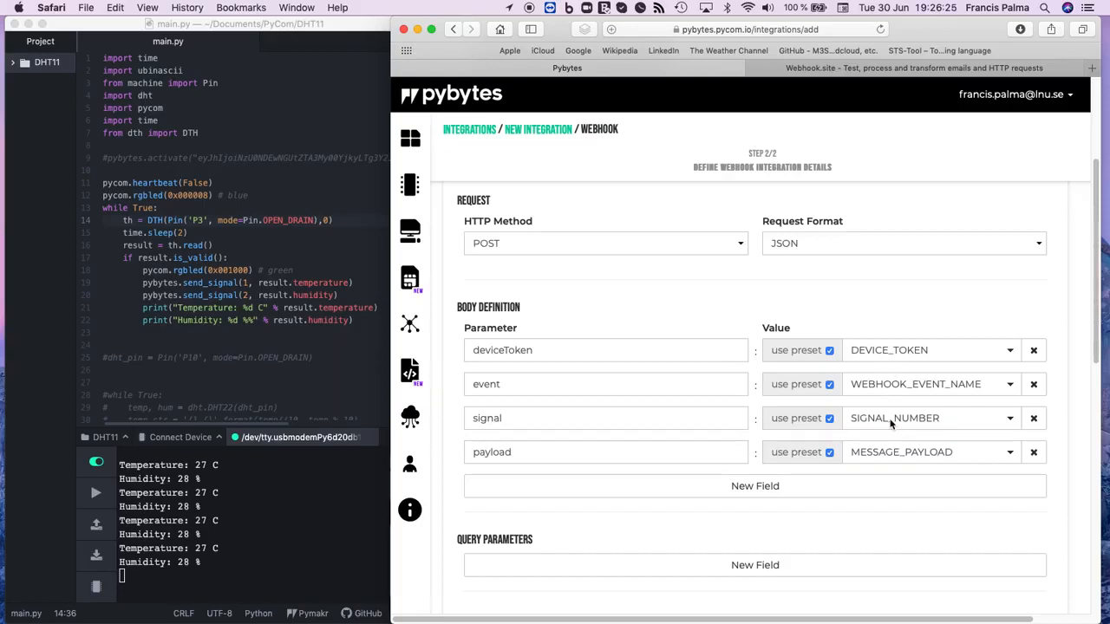
left_click(1011, 419)
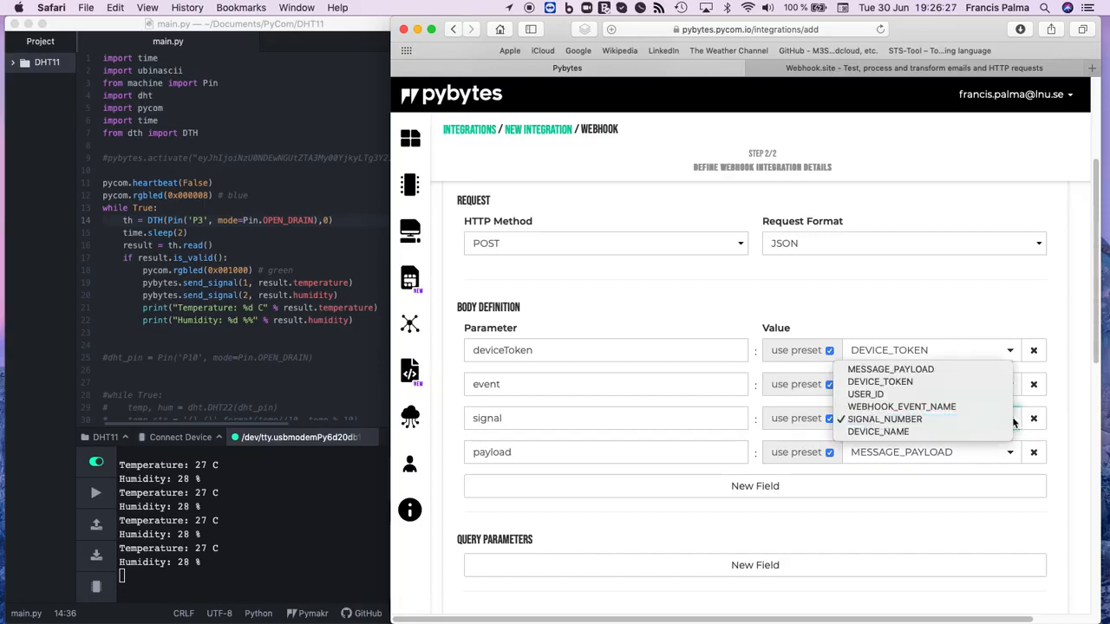
left_click(888, 420)
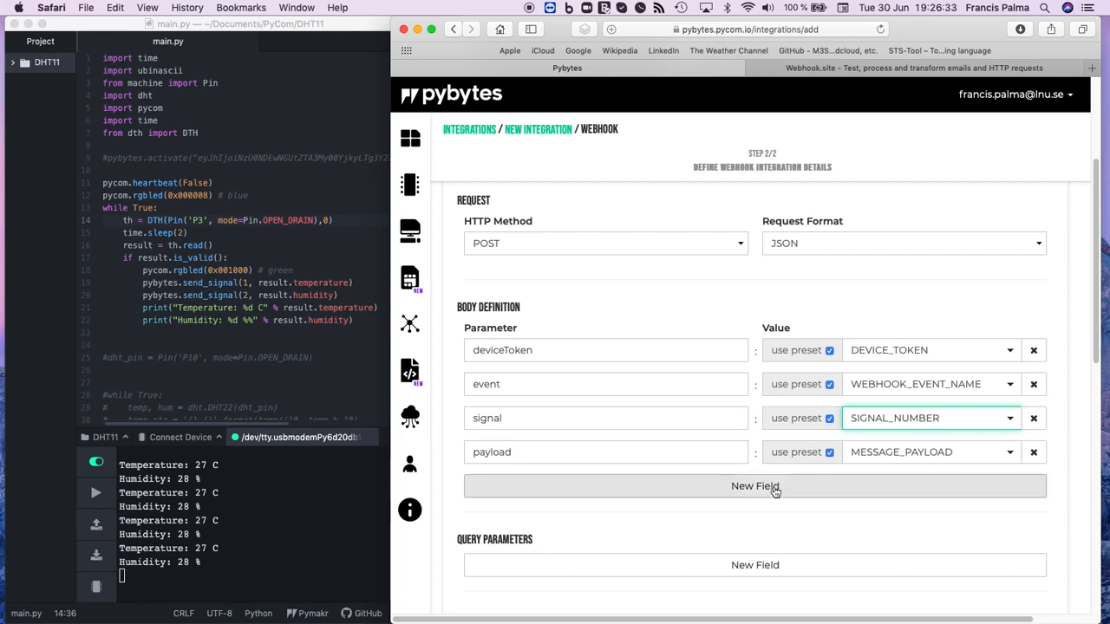
left_click_drag(1094, 308, 1097, 387)
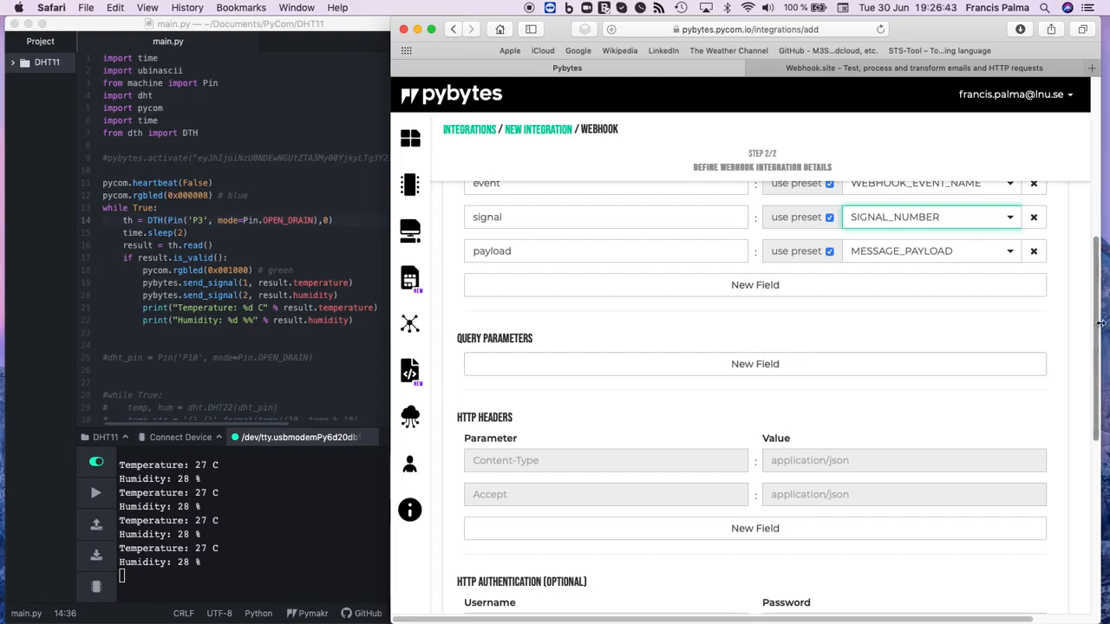
left_click_drag(1099, 325, 1094, 415)
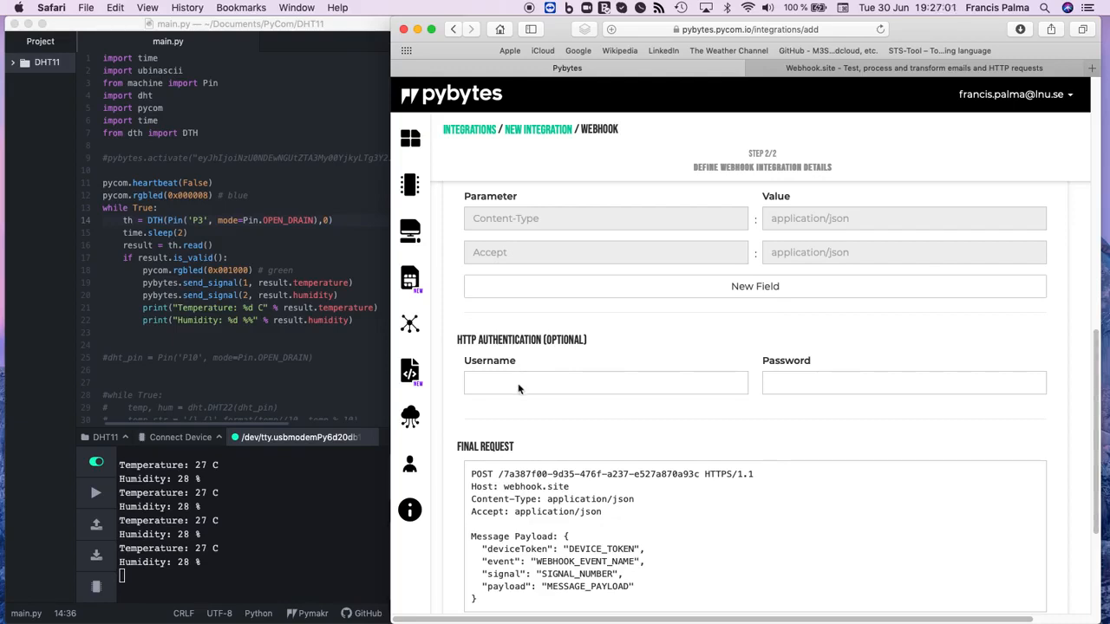
left_click(789, 71)
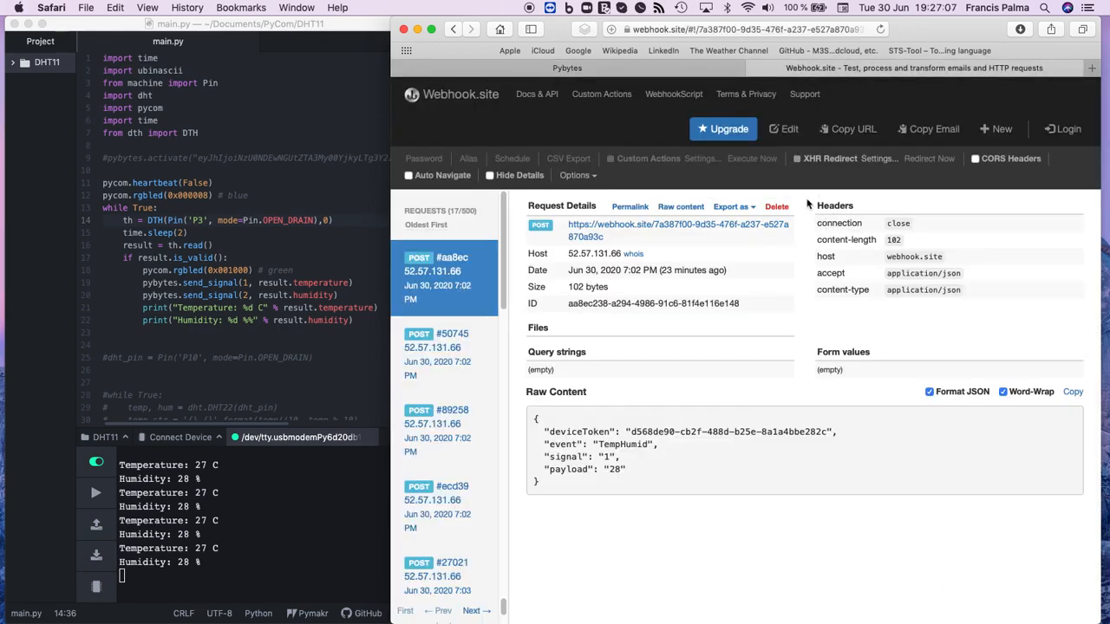
Step: Switch back to Pybytes and examine the webhook's final request, checking its POST path, the webhook.site host and the message payload
left_click(644, 69)
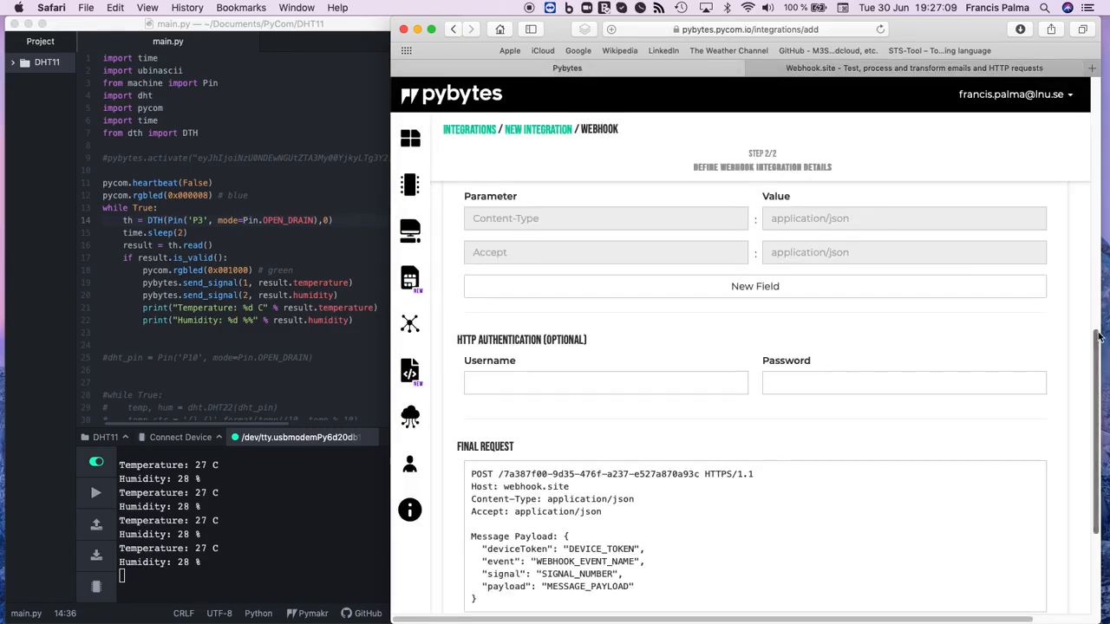
left_click_drag(1099, 338, 1097, 408)
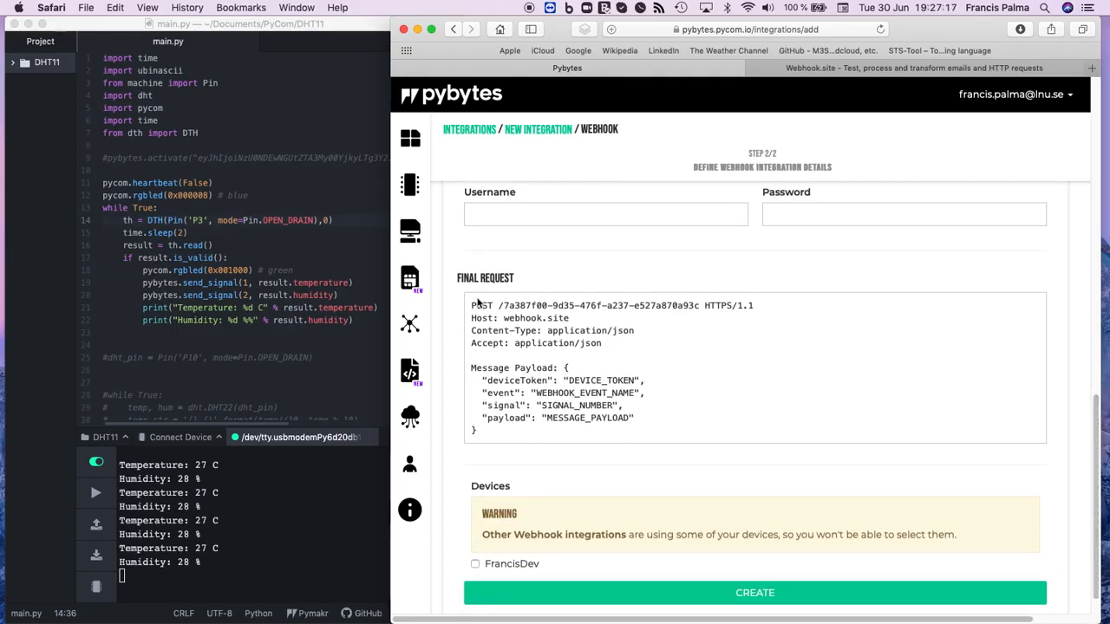
left_click_drag(472, 306, 488, 430)
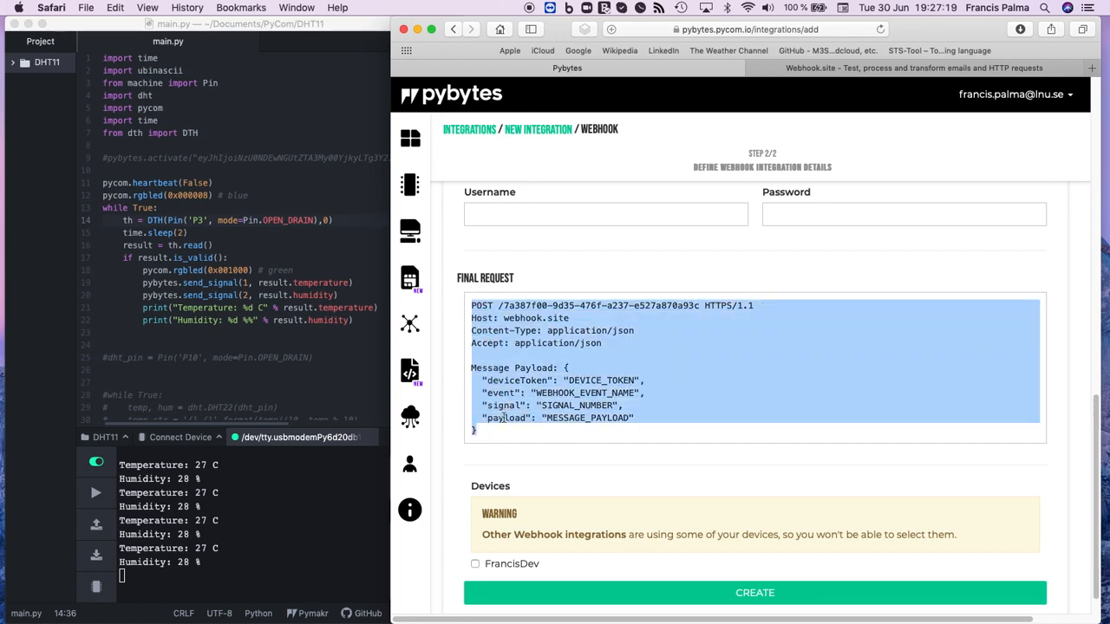
left_click(508, 406)
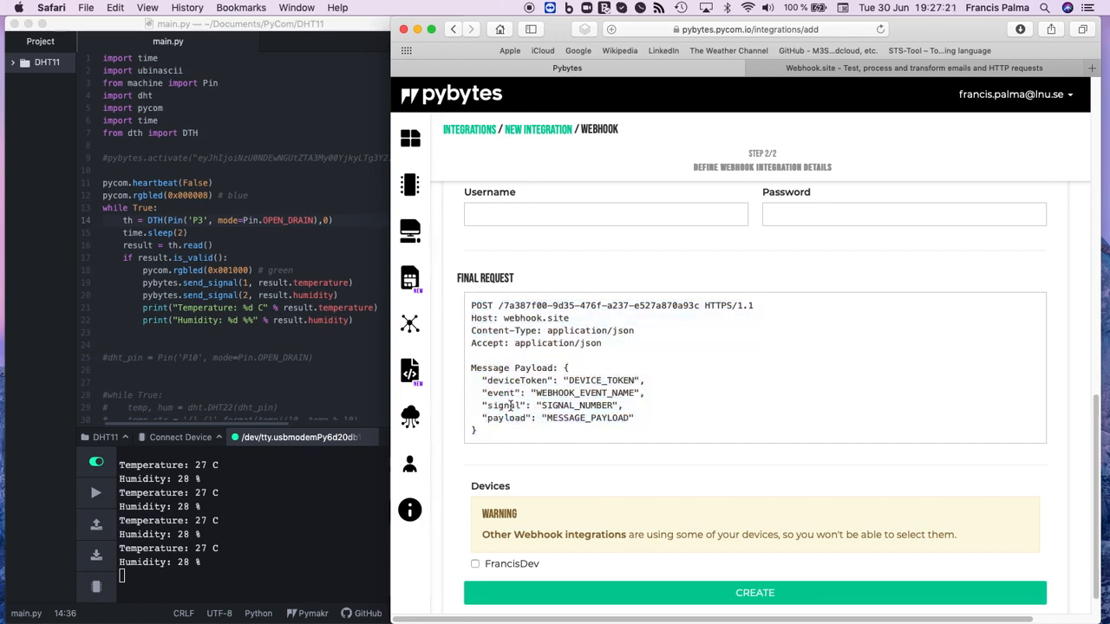
double_click(482, 305)
left_click_drag(499, 305, 699, 305)
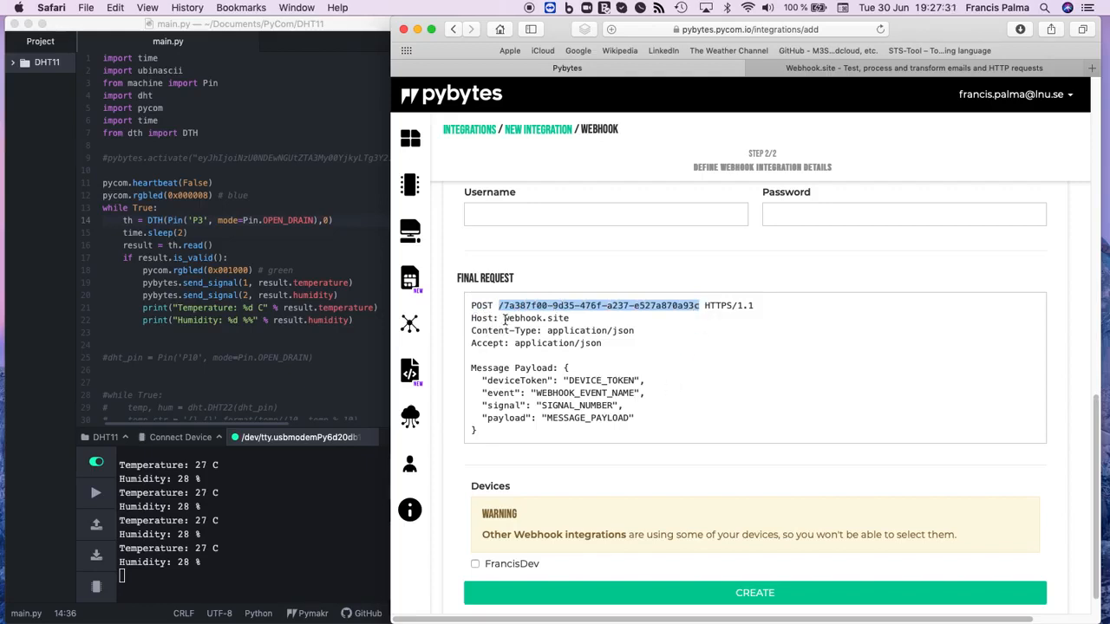
left_click_drag(505, 318, 570, 318)
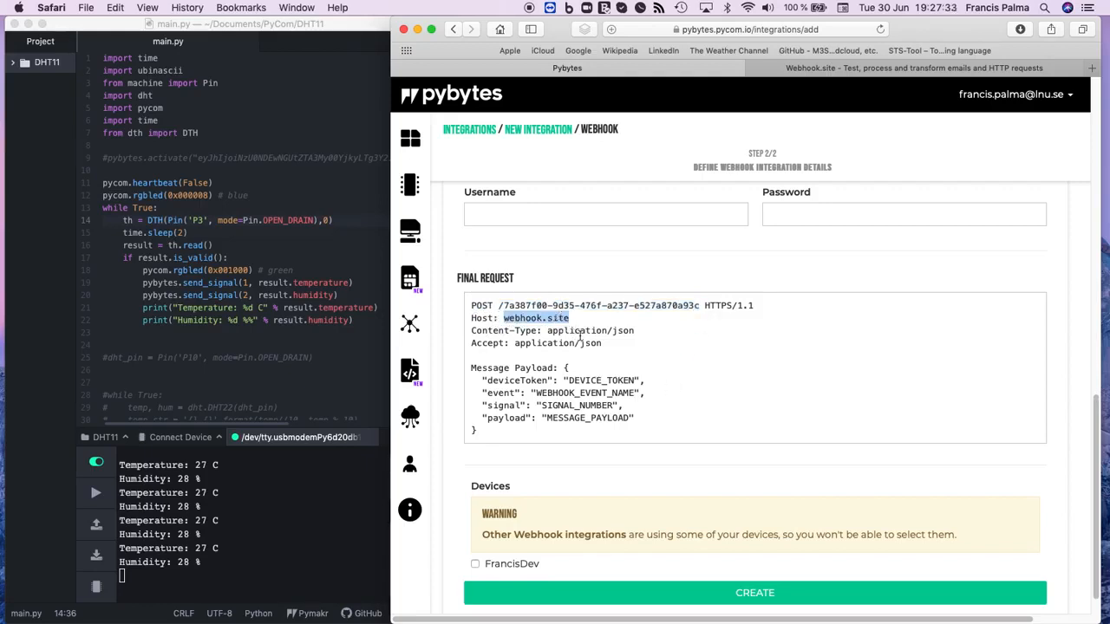
left_click(638, 364)
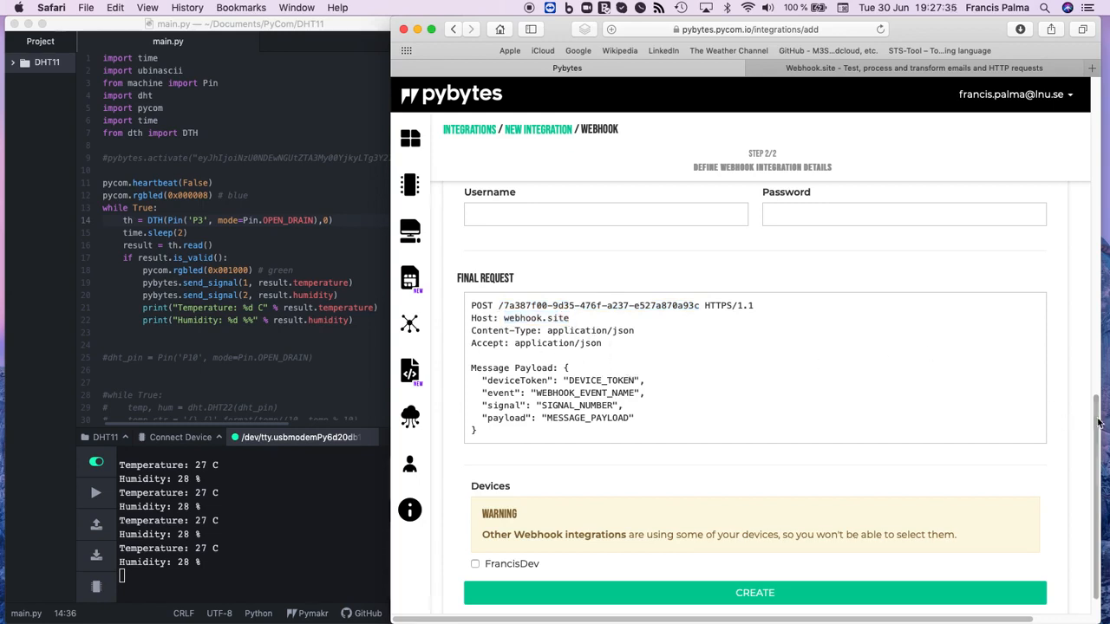
Step: Assign the listed device to the TestWebhook integration and create the integration
left_click_drag(1097, 422, 1092, 445)
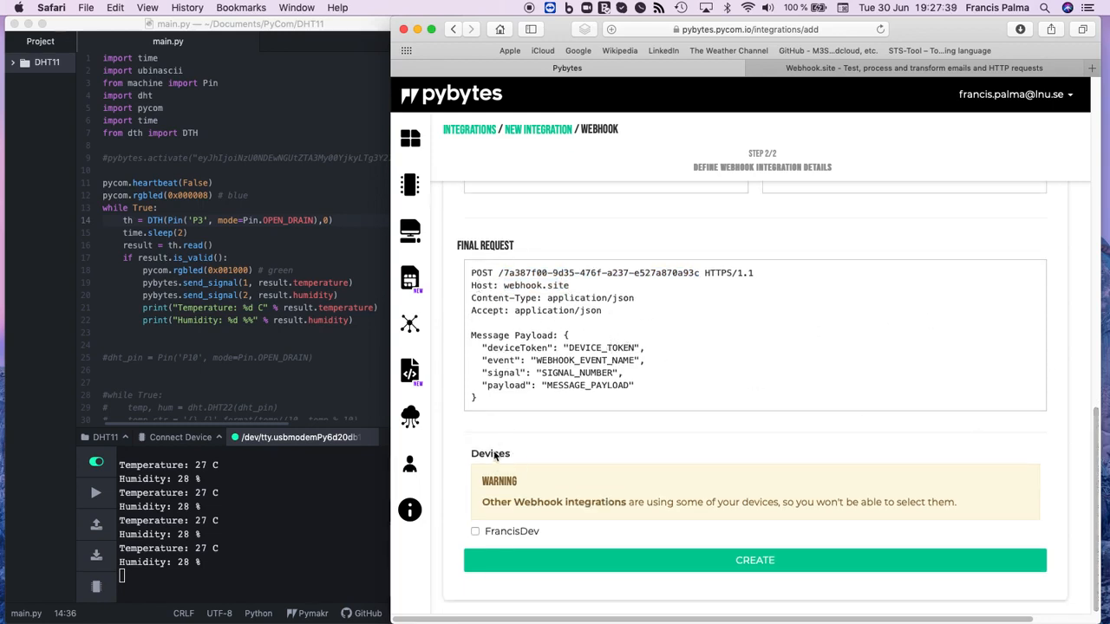
left_click(476, 531)
left_click(631, 568)
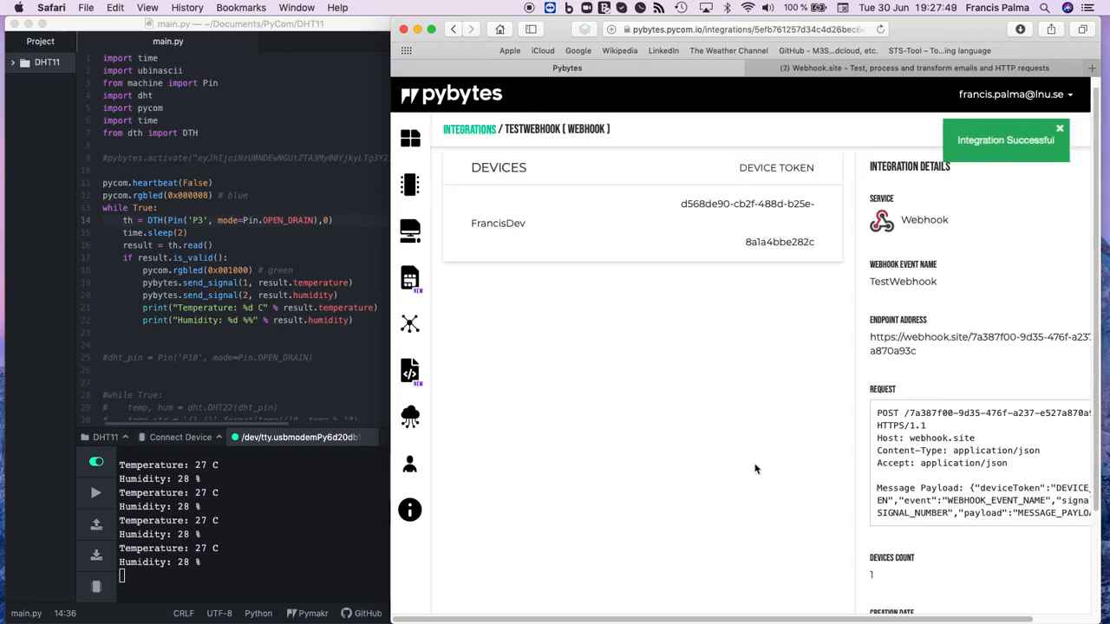
Step: Review the integration details of TestWebhook, checking the endpoint address and the request with its message payload
left_click_drag(832, 619, 918, 618)
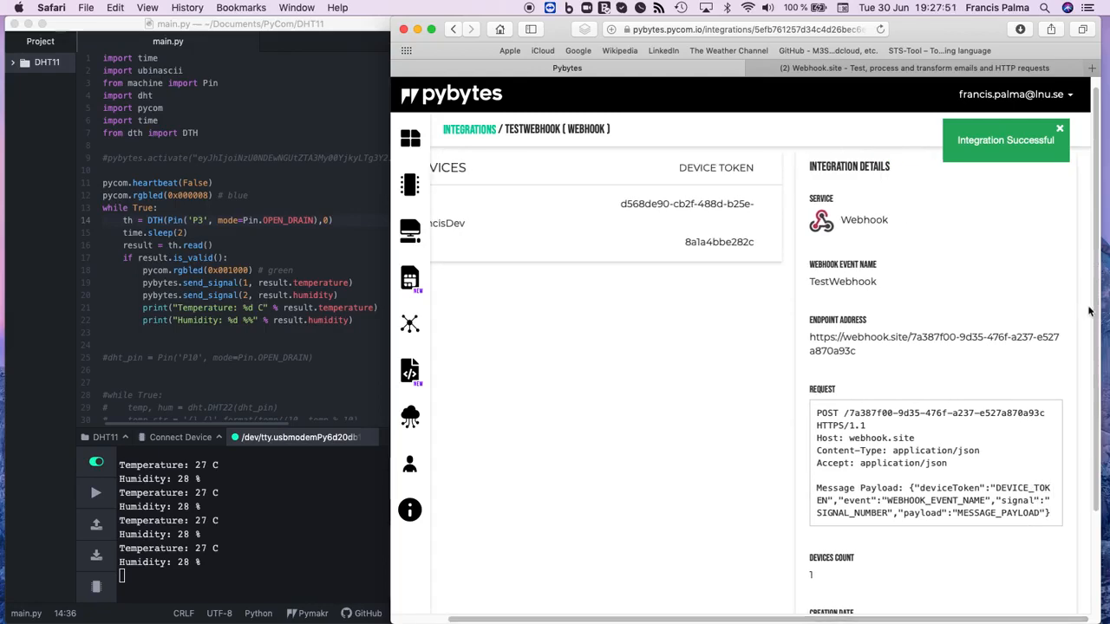
left_click_drag(1094, 319, 1102, 294)
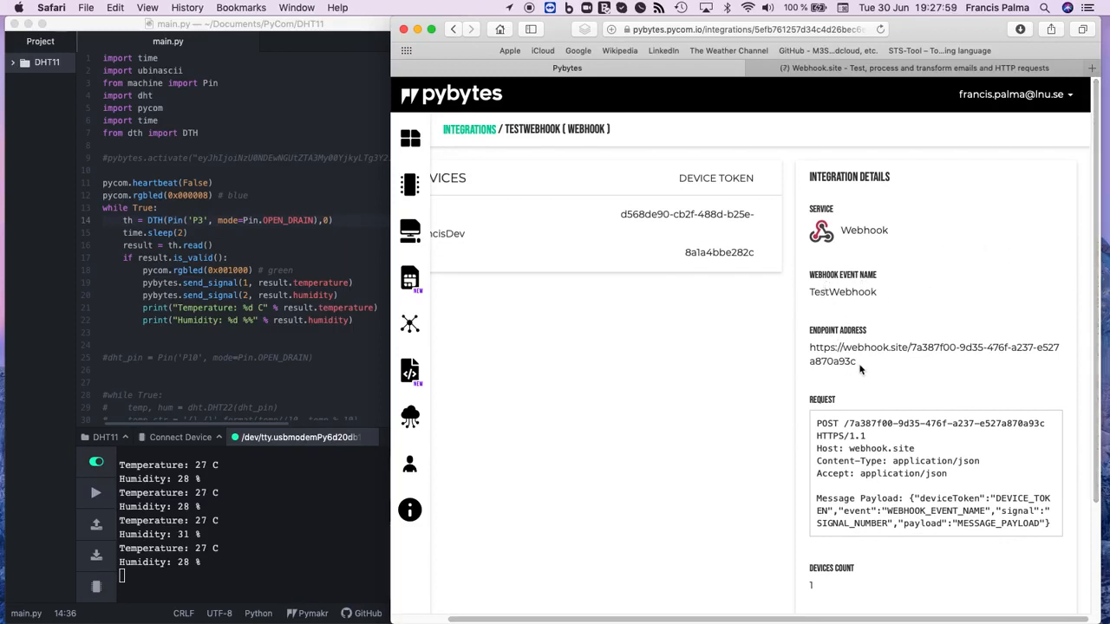
left_click_drag(860, 370, 802, 347)
left_click(787, 382)
scroll(829, 420, "down", 1)
left_click_drag(816, 405, 1049, 506)
left_click(694, 472)
scroll(693, 472, "down", 4)
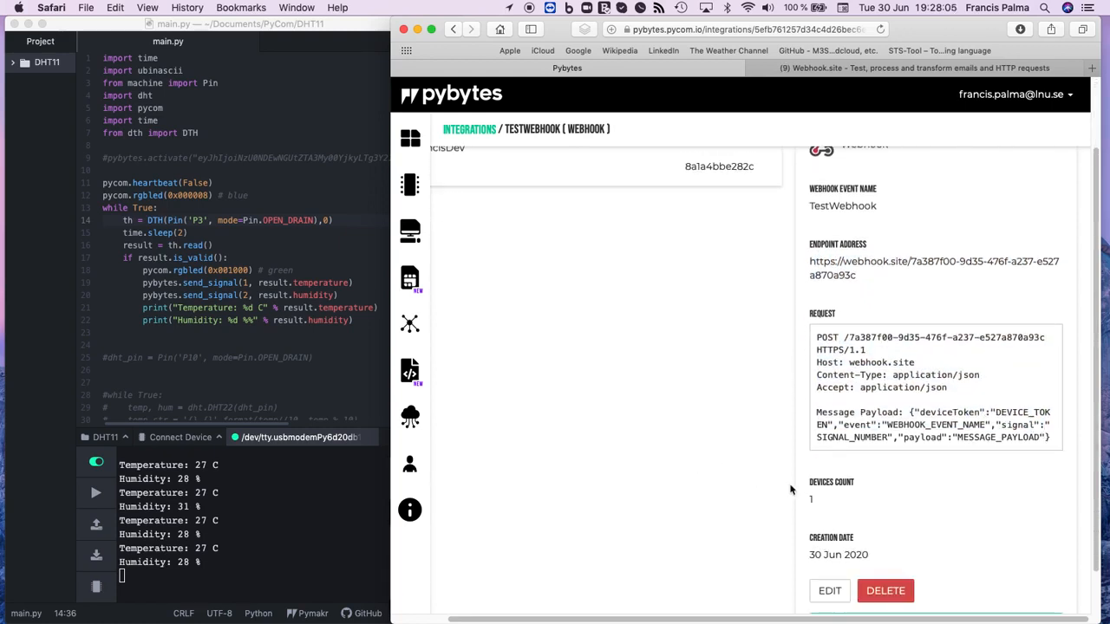
Step: Send a test message from the TestWebhook integration, and open one of the most recent requests on Webhook.site
scroll(799, 482, "down", 3)
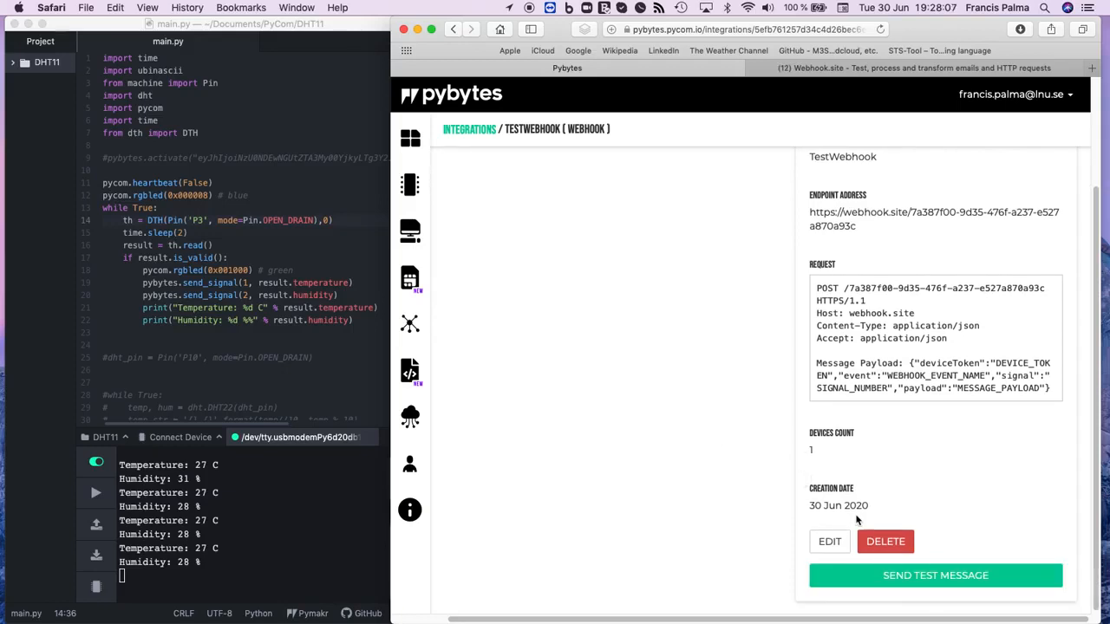
left_click(891, 579)
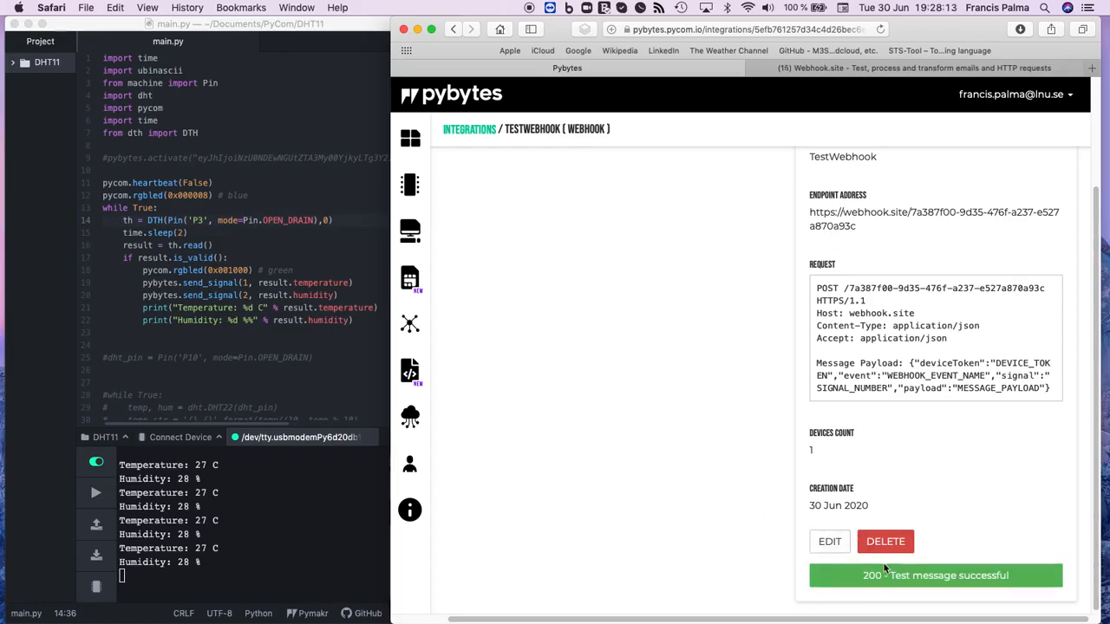
left_click(831, 66)
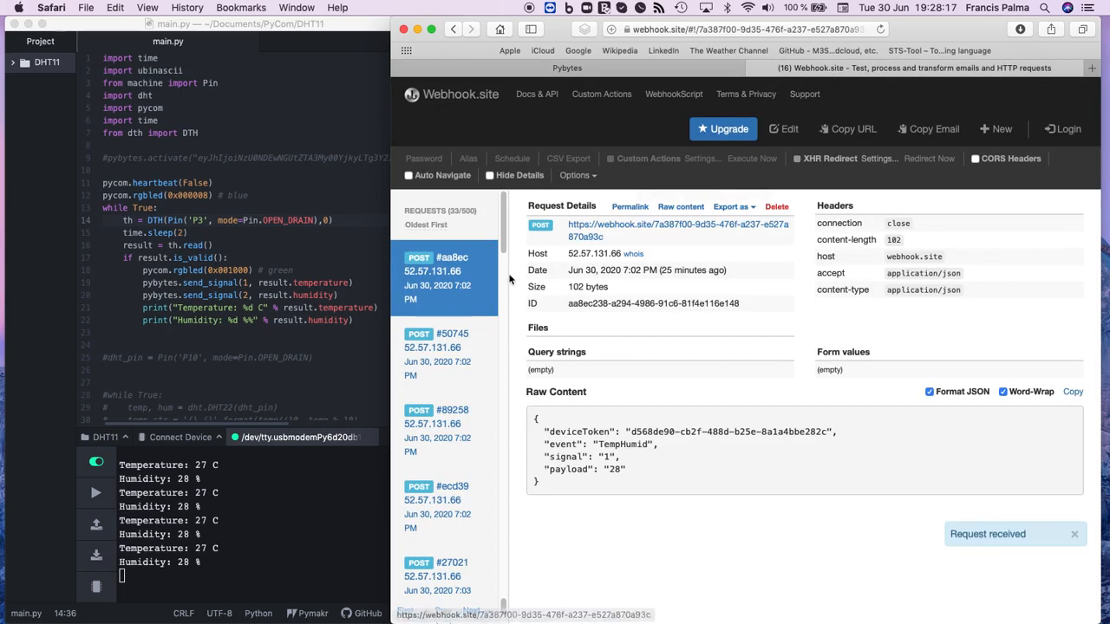
left_click_drag(505, 229, 502, 575)
left_click(444, 546)
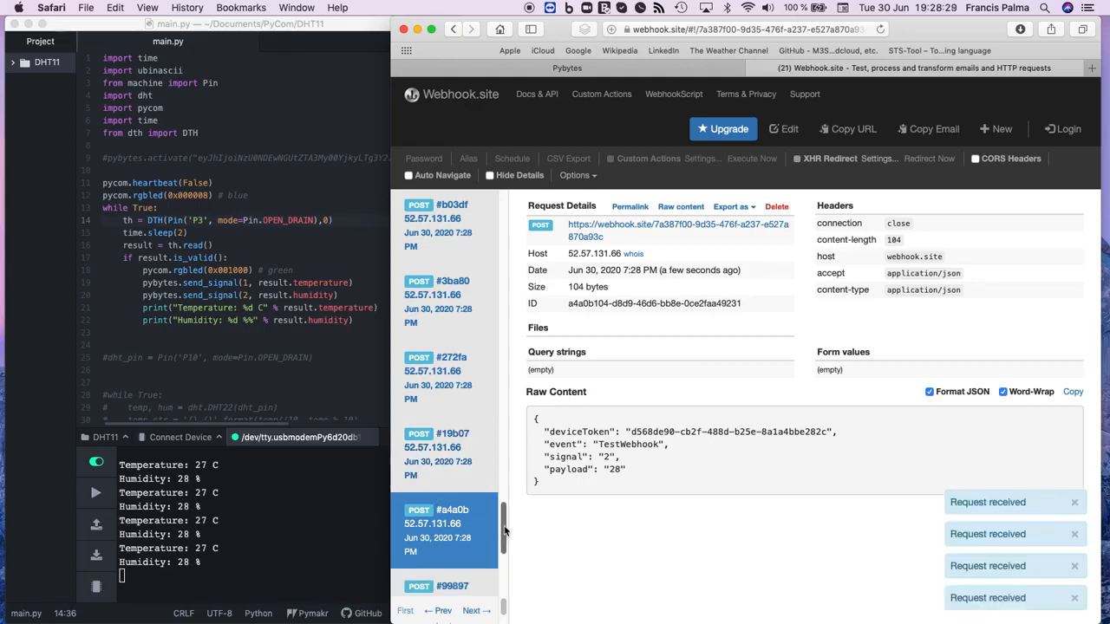
Step: Examine several recent TestWebhook requests on Webhook.site, comparing the signal number and payload in their raw content
left_click_drag(505, 530, 504, 576)
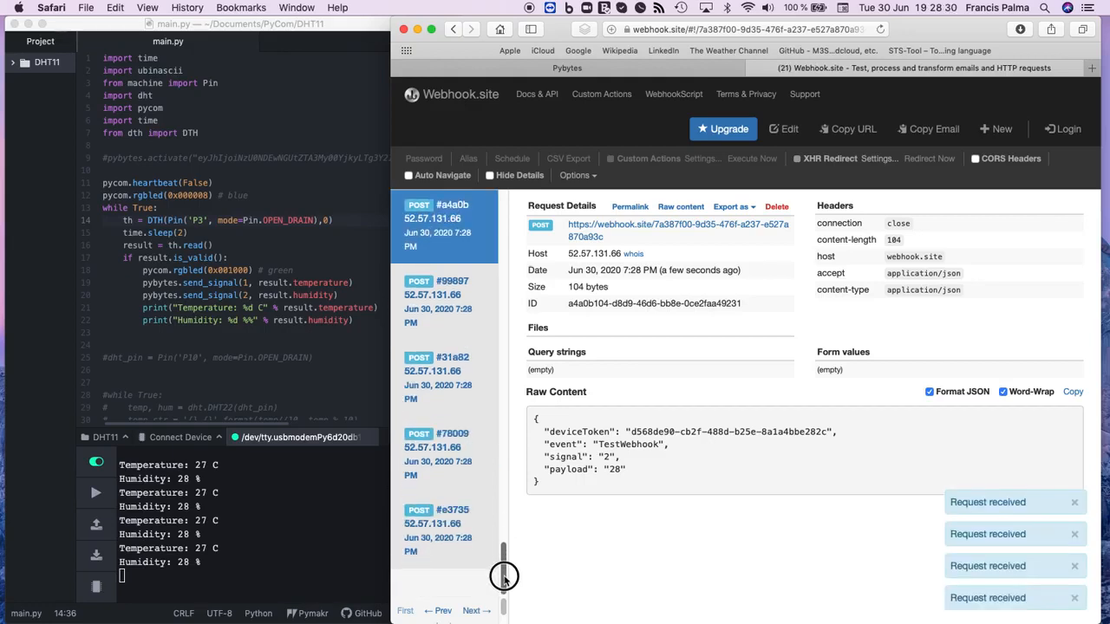
left_click(446, 545)
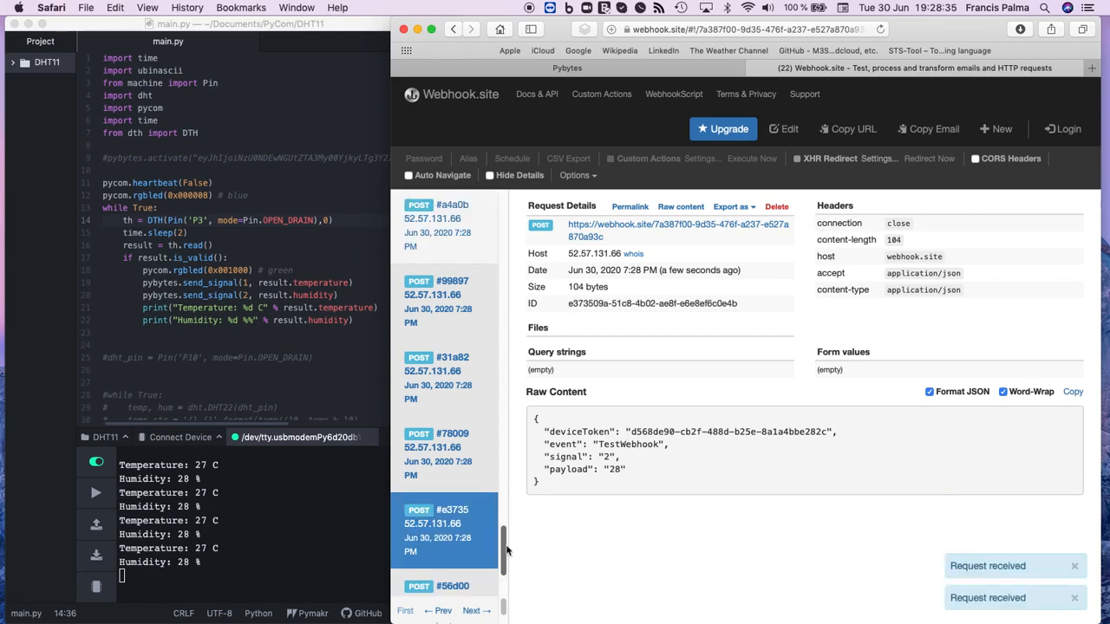
left_click_drag(505, 549, 503, 569)
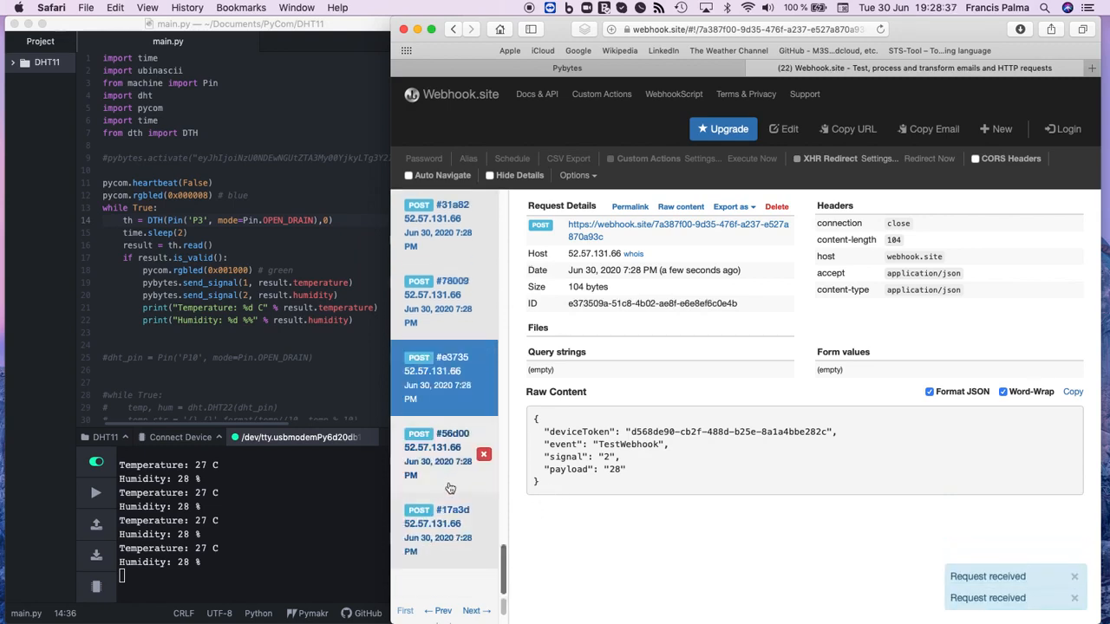
left_click(447, 463)
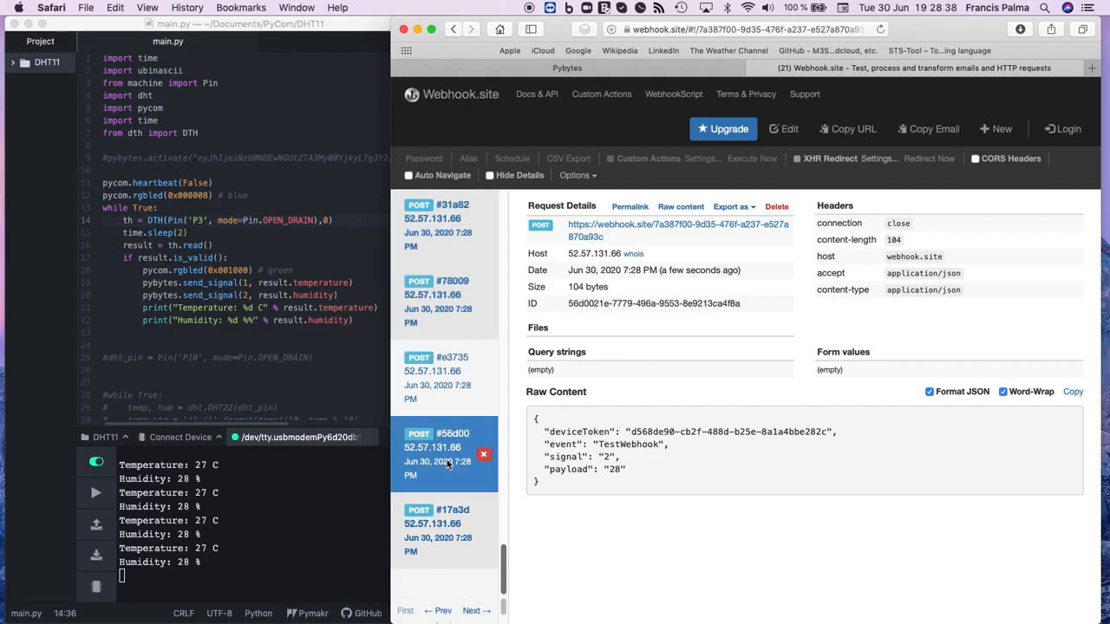
left_click(446, 551)
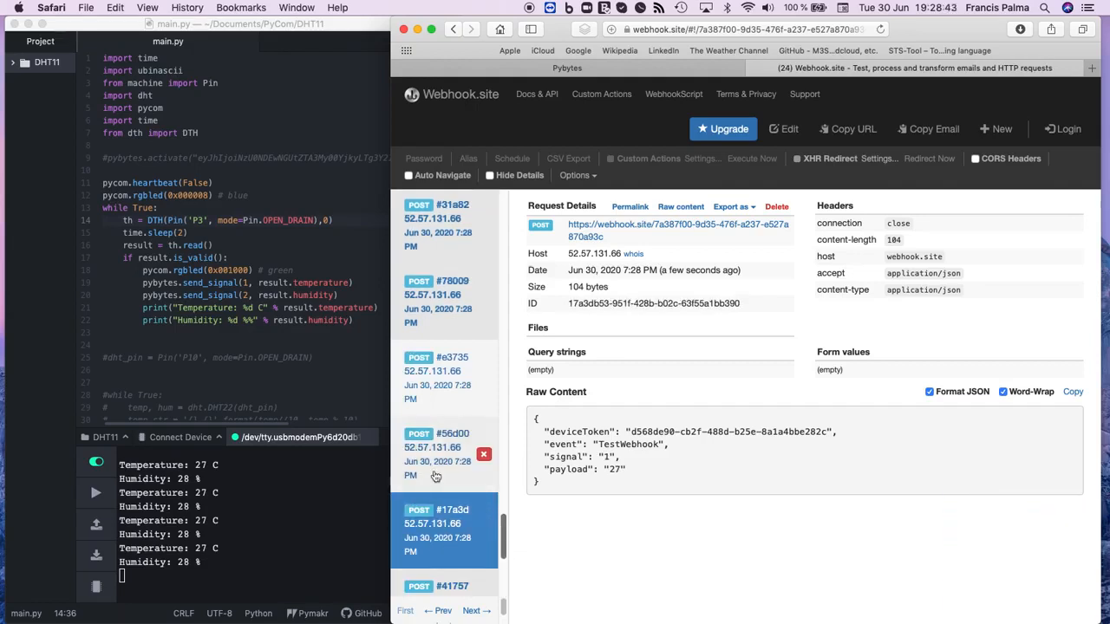
left_click(433, 469)
left_click(442, 375)
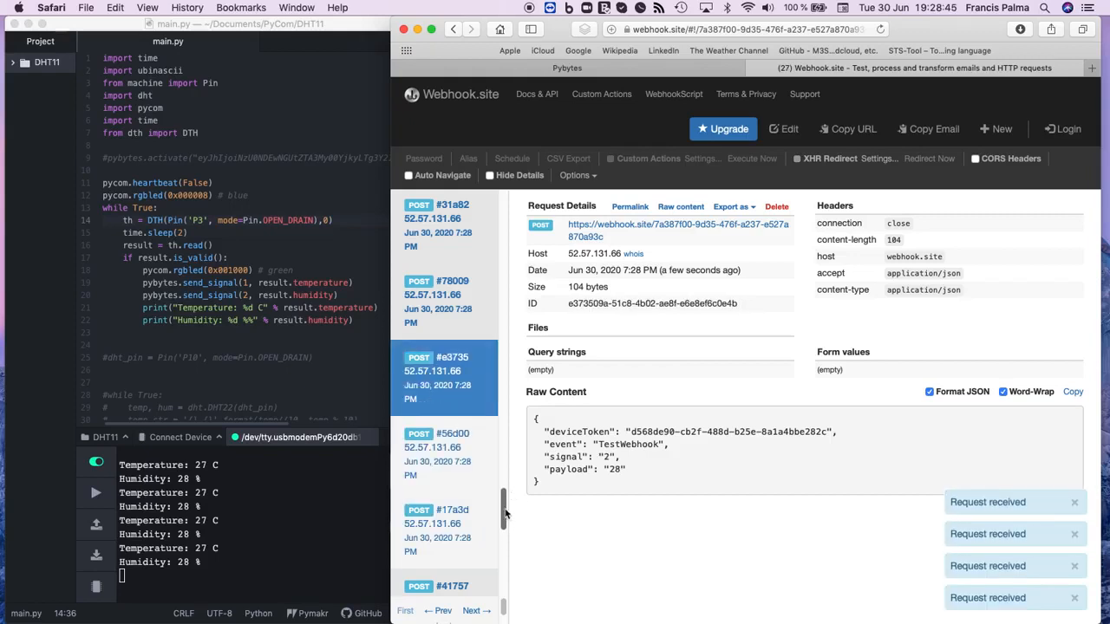
Step: Go through the following incoming requests down to the newest one, checking each one's signal number and payload
scroll(509, 489, "down", 5)
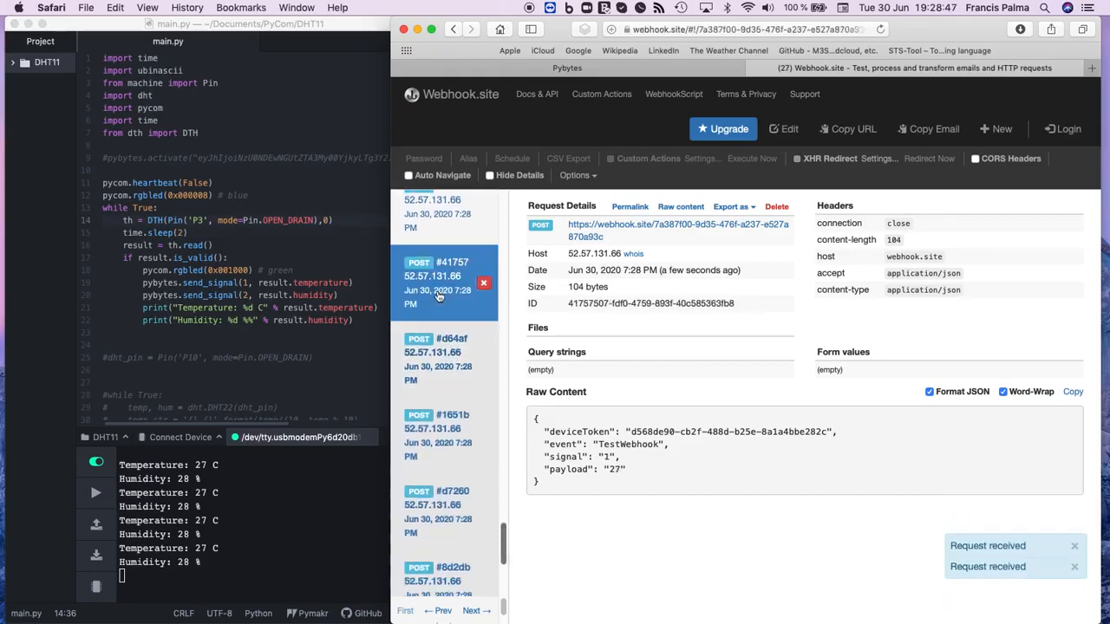
left_click(435, 364)
left_click(436, 450)
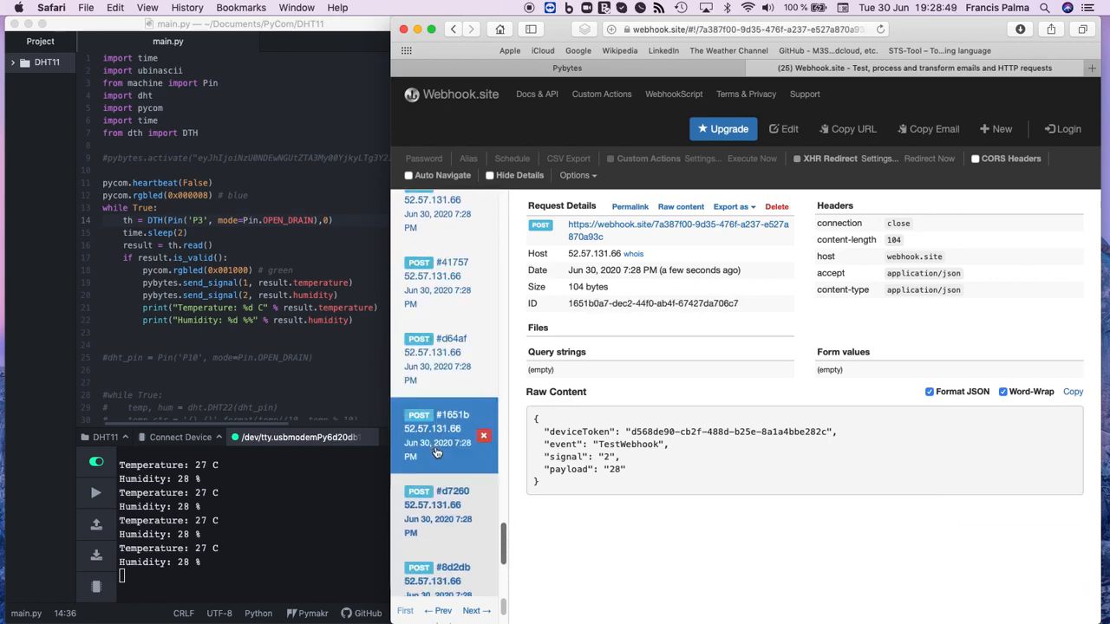
left_click(468, 515)
left_click_drag(505, 520, 508, 579)
left_click(442, 546)
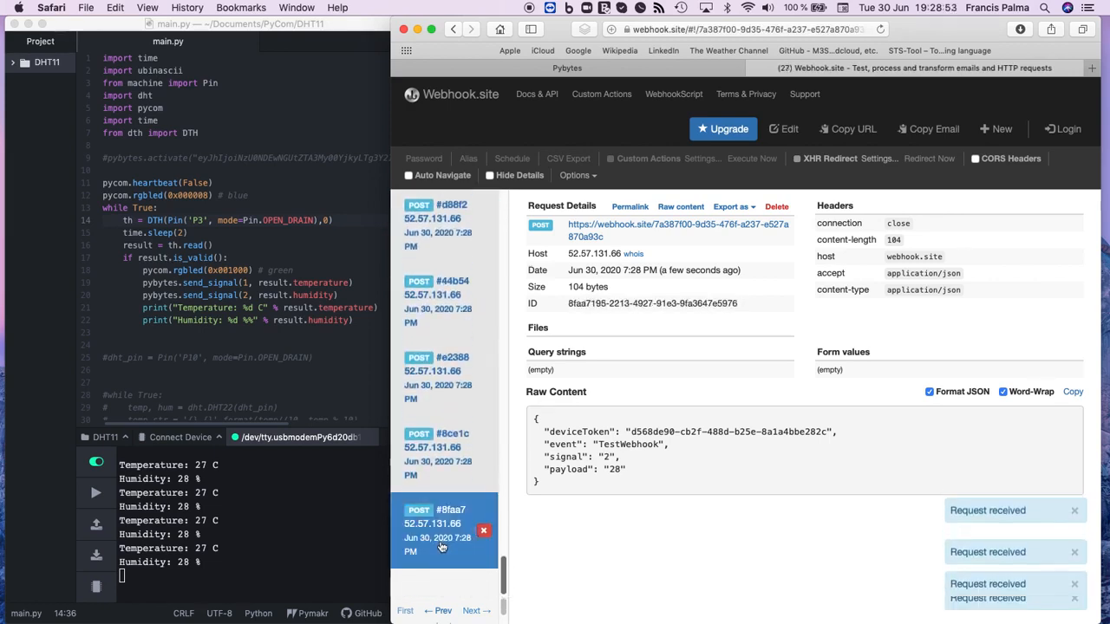
Step: Check the sensor output in the Atom terminal and the integration in Pybytes, and open the newest request on Webhook.site
left_click(210, 557)
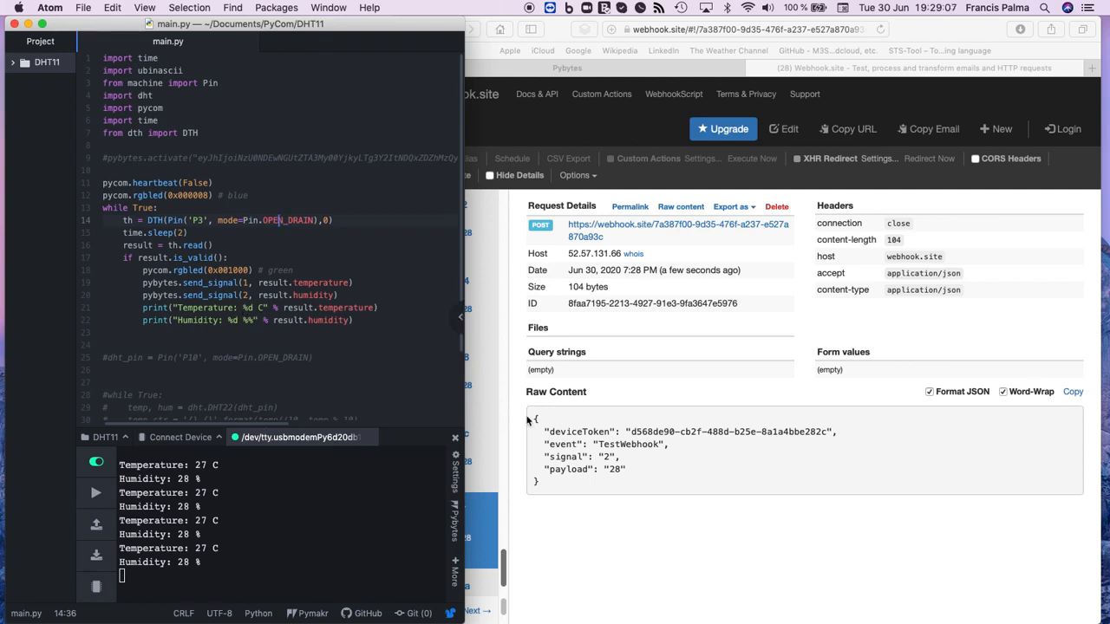
left_click(521, 376)
left_click(567, 68)
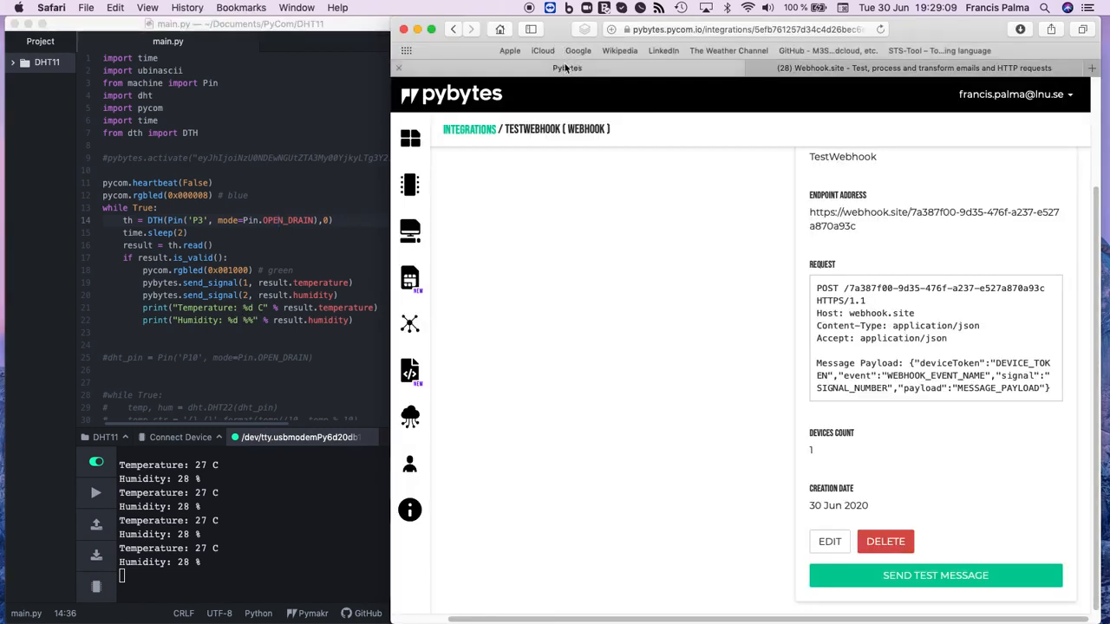
left_click(790, 67)
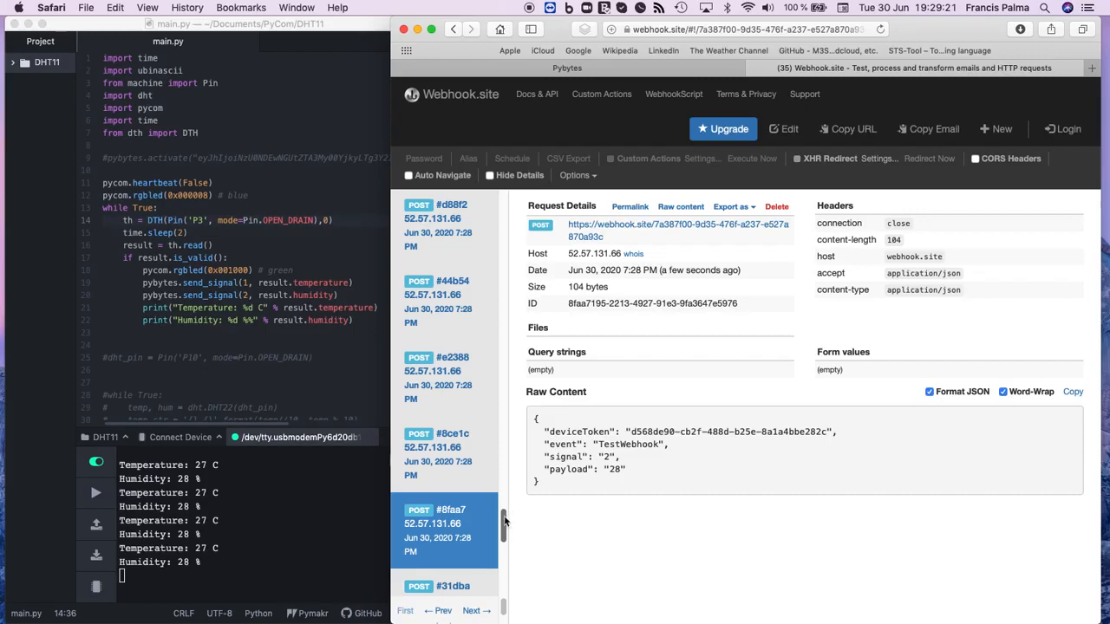
left_click_drag(504, 520, 500, 576)
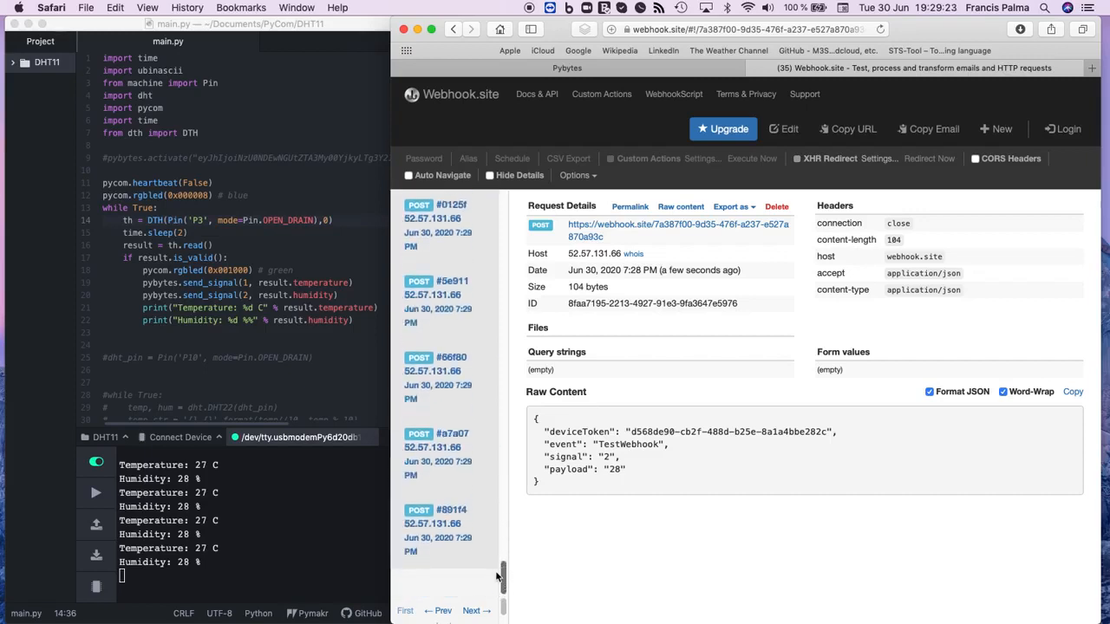
left_click(438, 529)
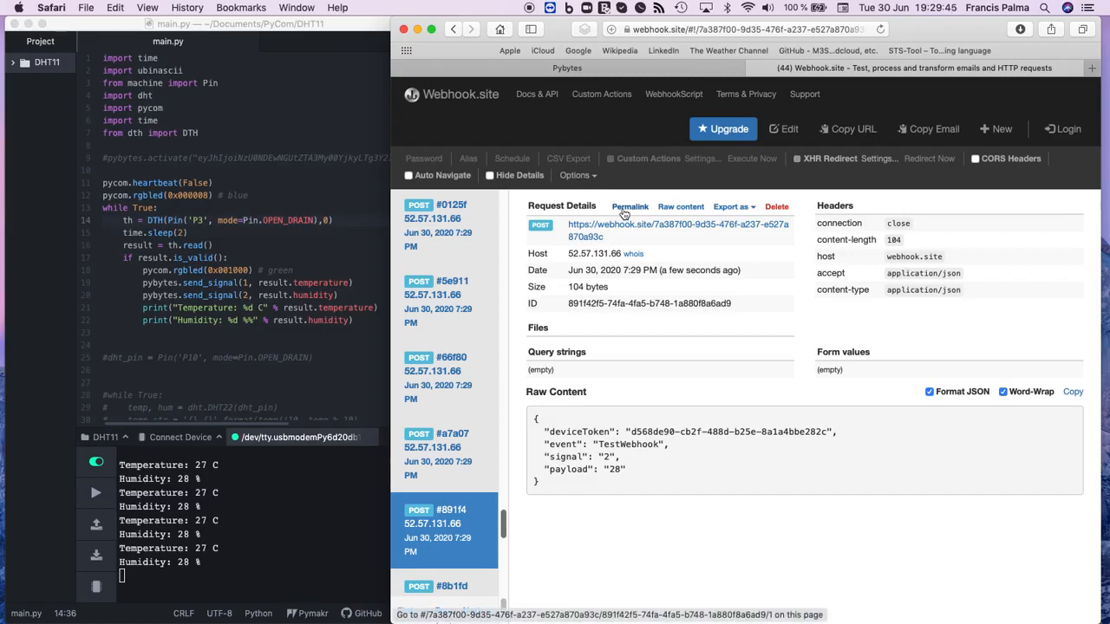
Step: Open the integrations overview in Pybytes and start a new integration to view the available external services
left_click(595, 66)
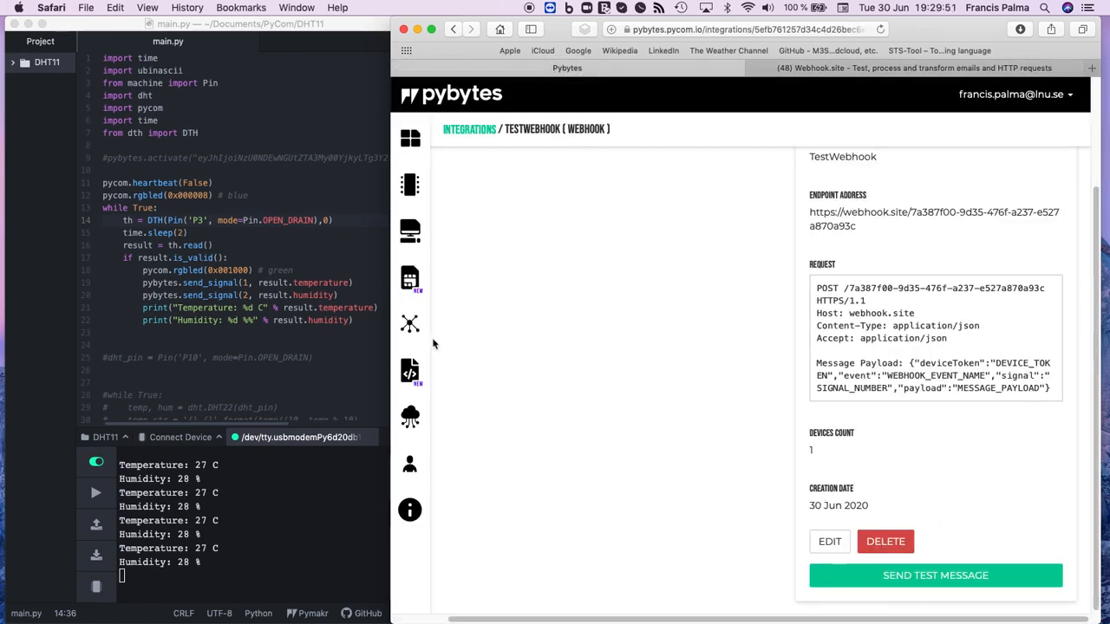
left_click(413, 325)
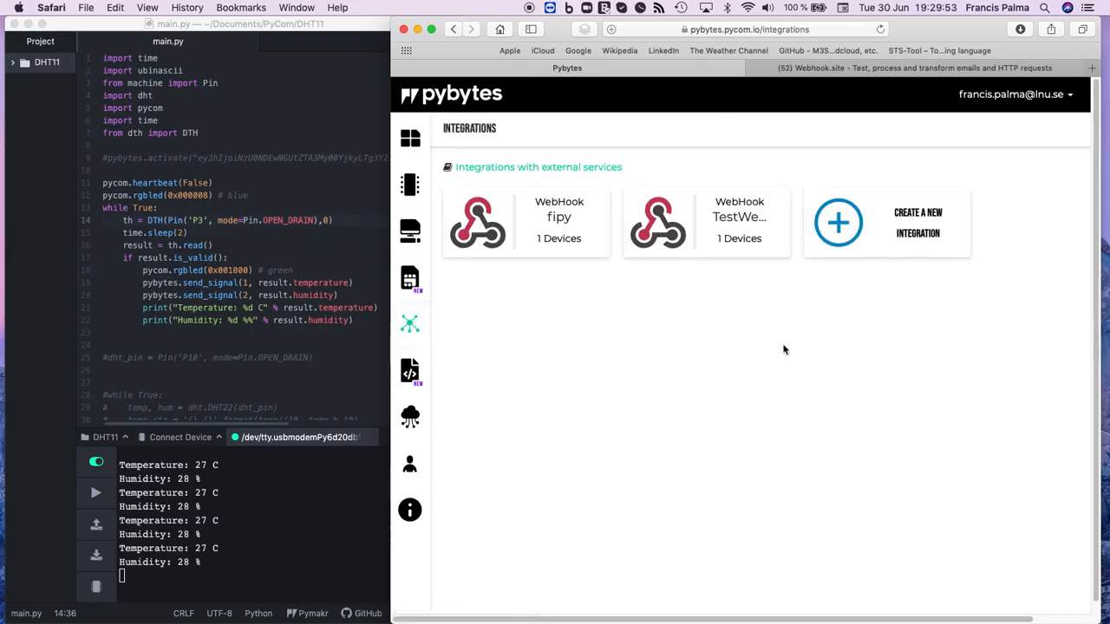
left_click(865, 243)
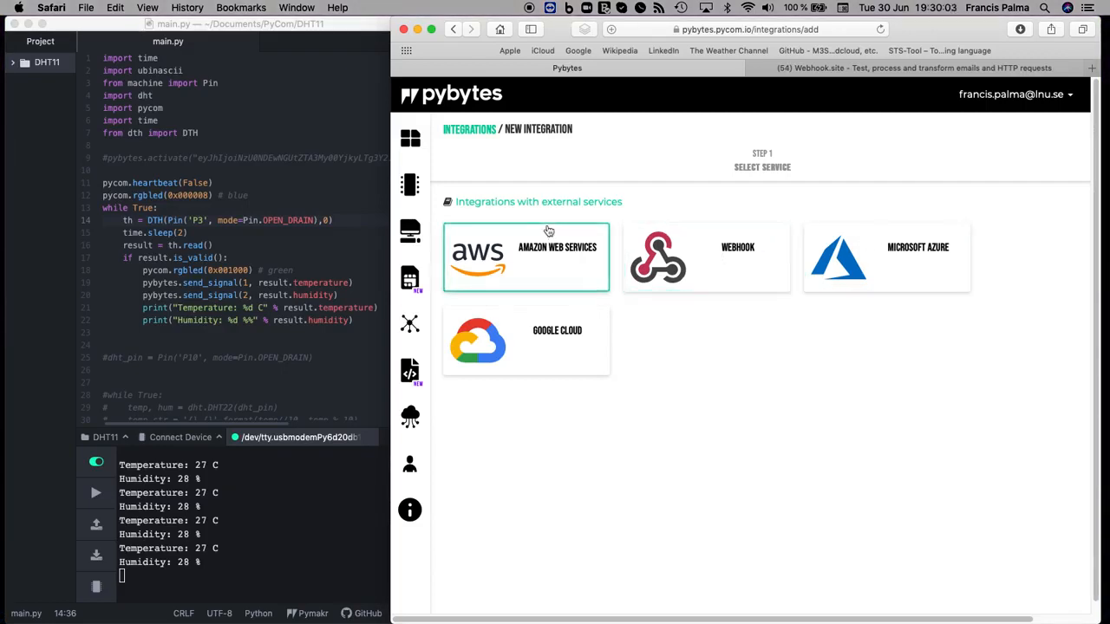
Step: View the projects overview in Pybytes and open the list of all devices
left_click(412, 186)
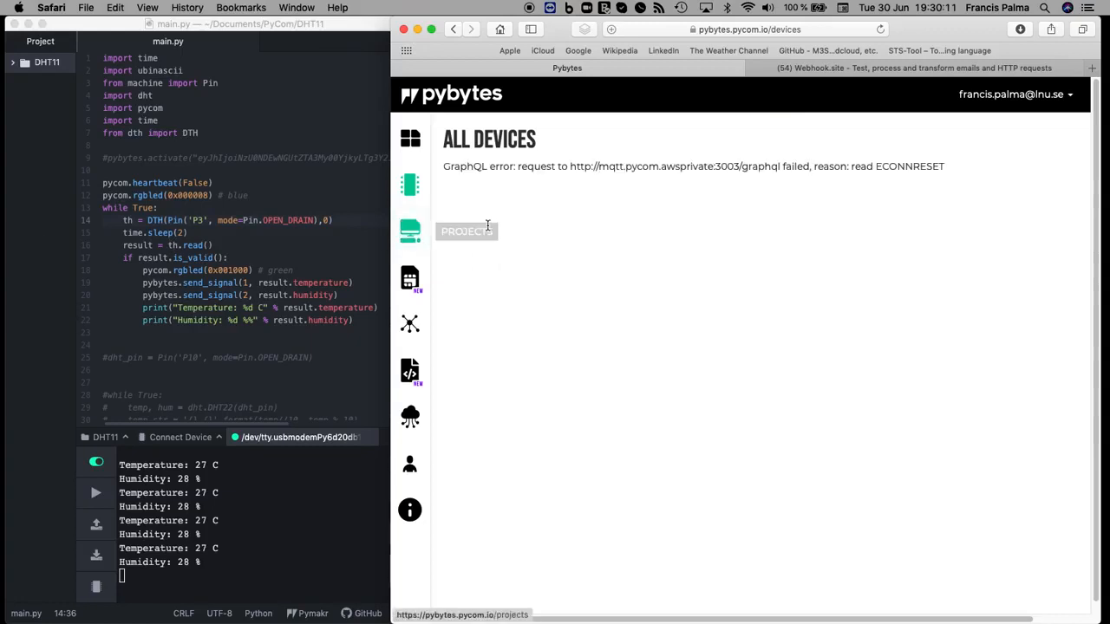
left_click(407, 231)
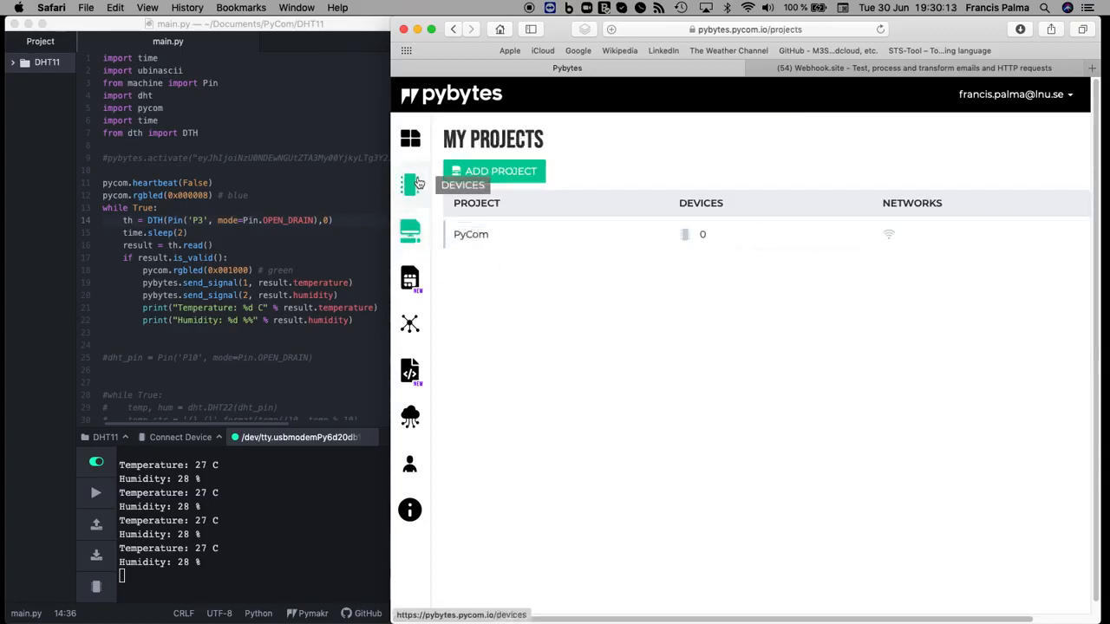
left_click(410, 184)
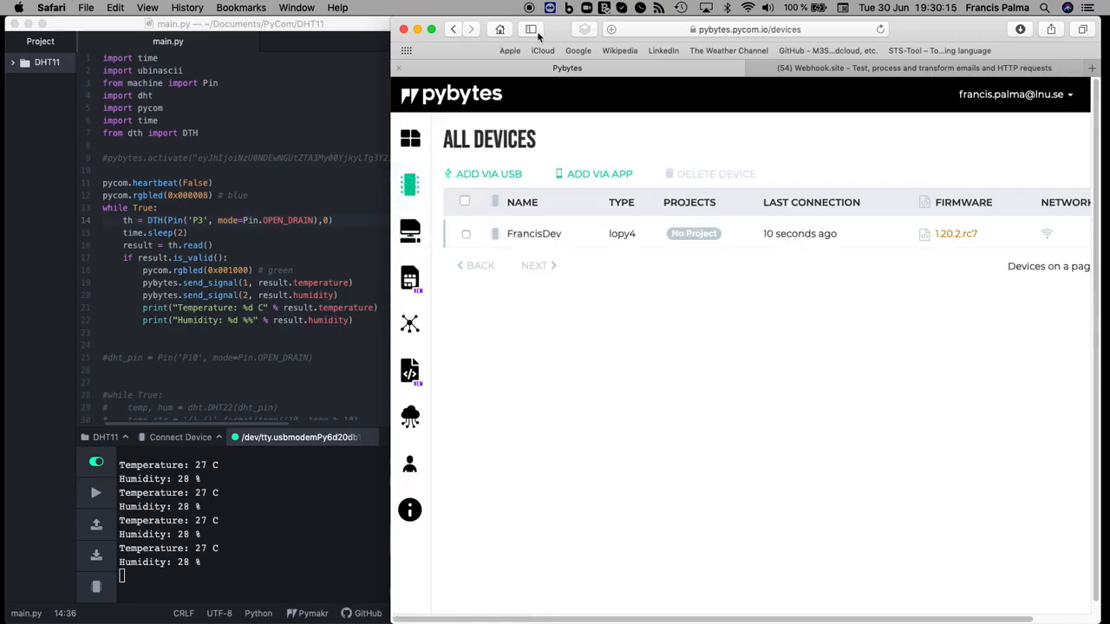